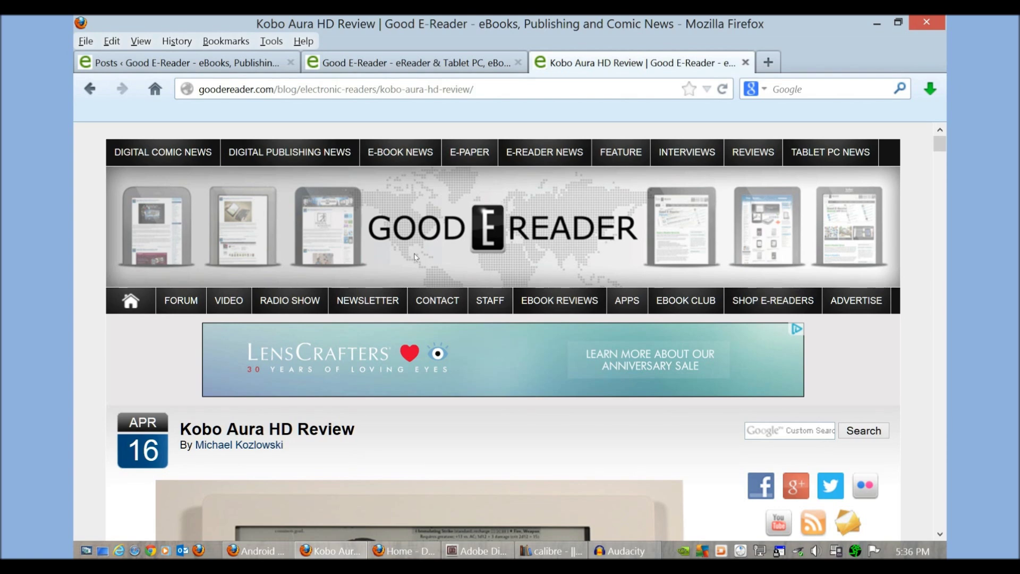
Step: Look over the Kobo Aura HD review page and switch to calibre
scroll(417, 246, "down", 6)
scroll(417, 244, "up", 1)
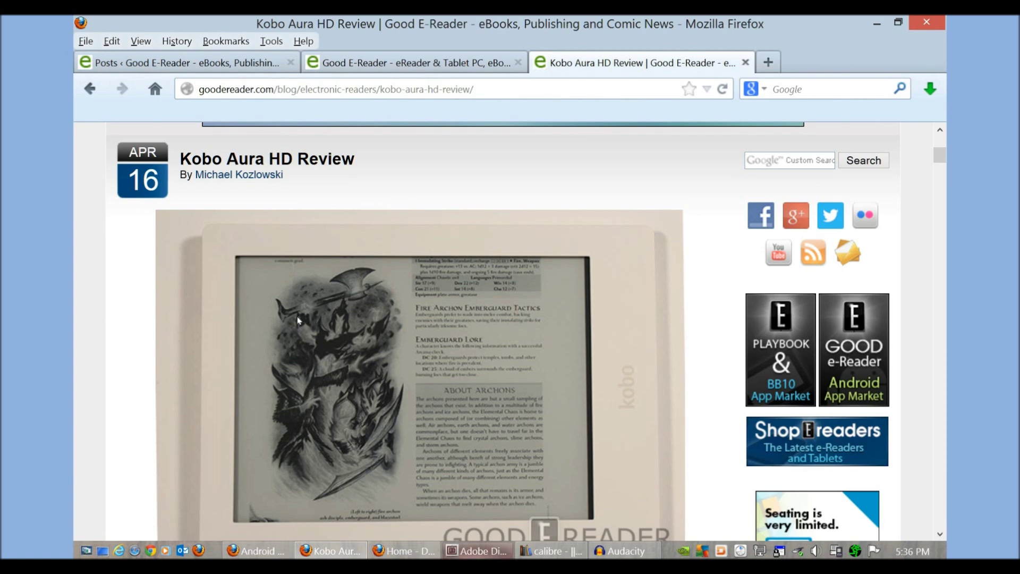
mouse_move(476, 551)
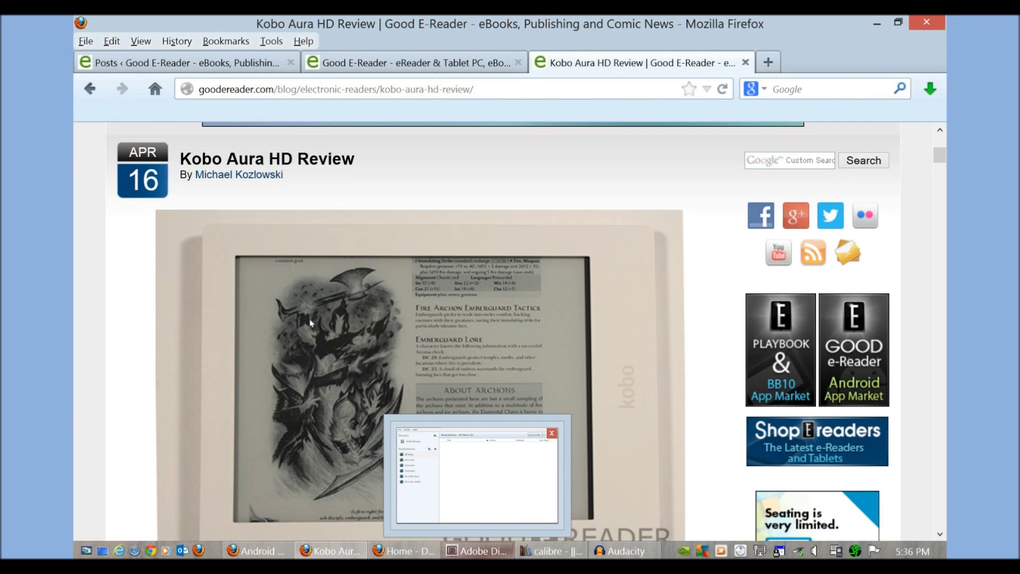
mouse_move(551, 551)
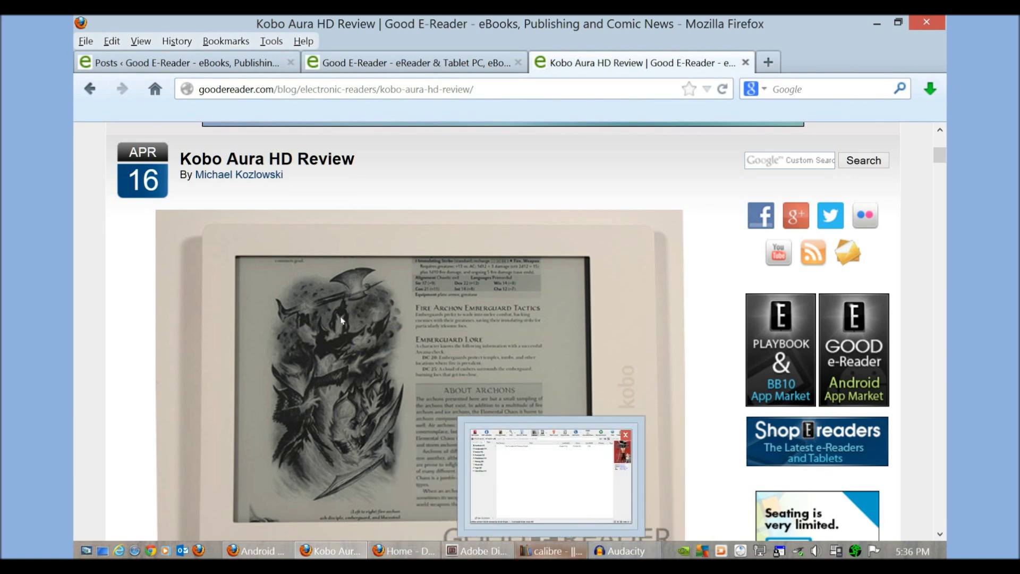
key("Return")
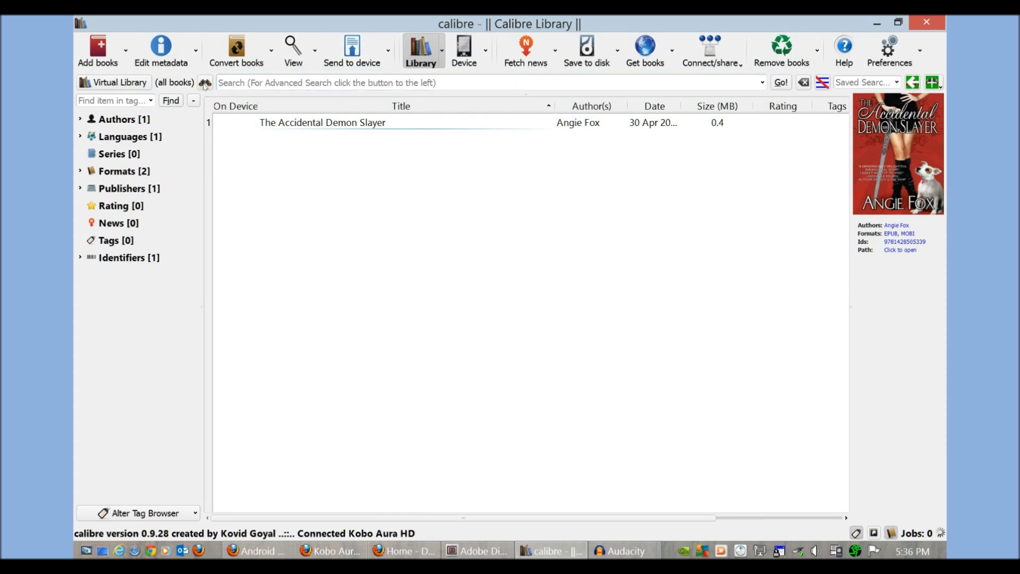
Step: Check the Dropbox home folder listing in Firefox and return to the calibre library
key("alt+Tab")
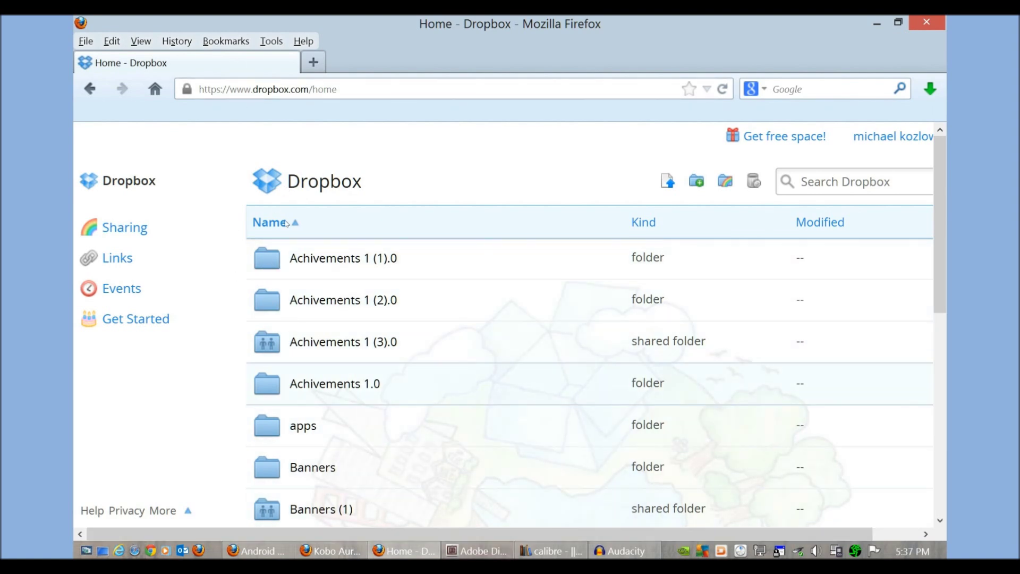
key("alt+Tab")
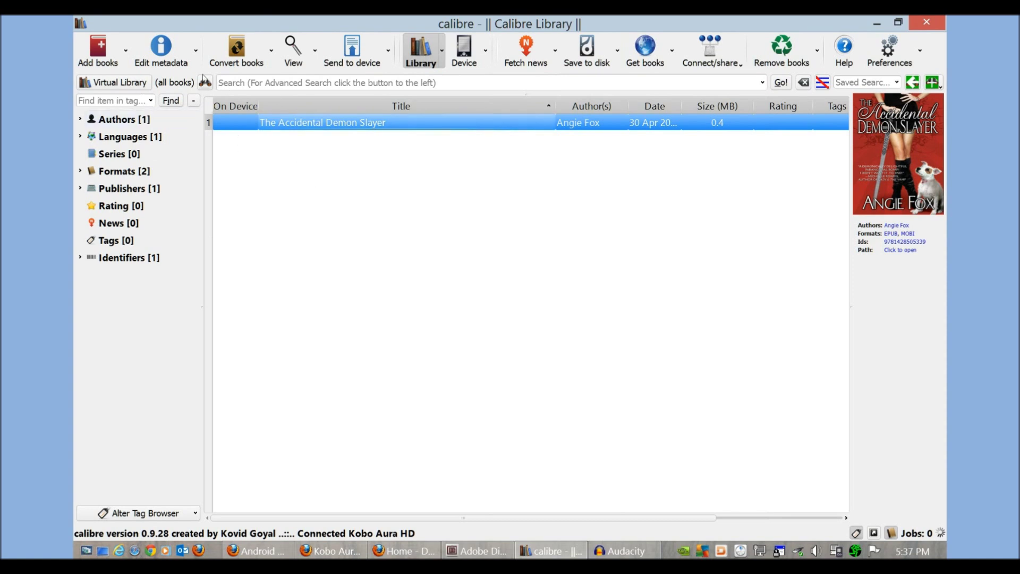
Step: Browse the Desktop for ebook files to add to the library, and close the file selection without adding any
left_click(89, 36)
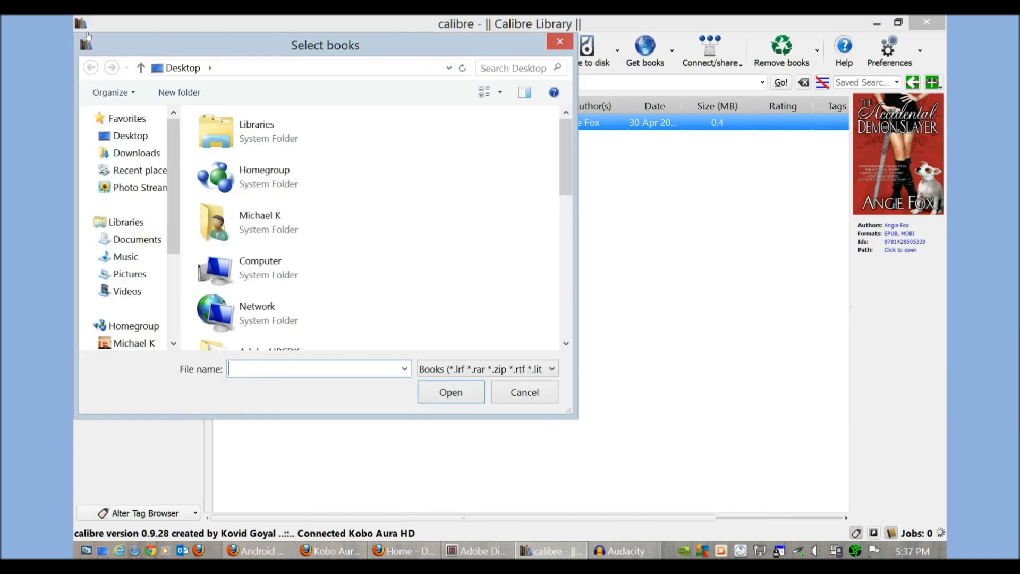
scroll(396, 170, "down", 6)
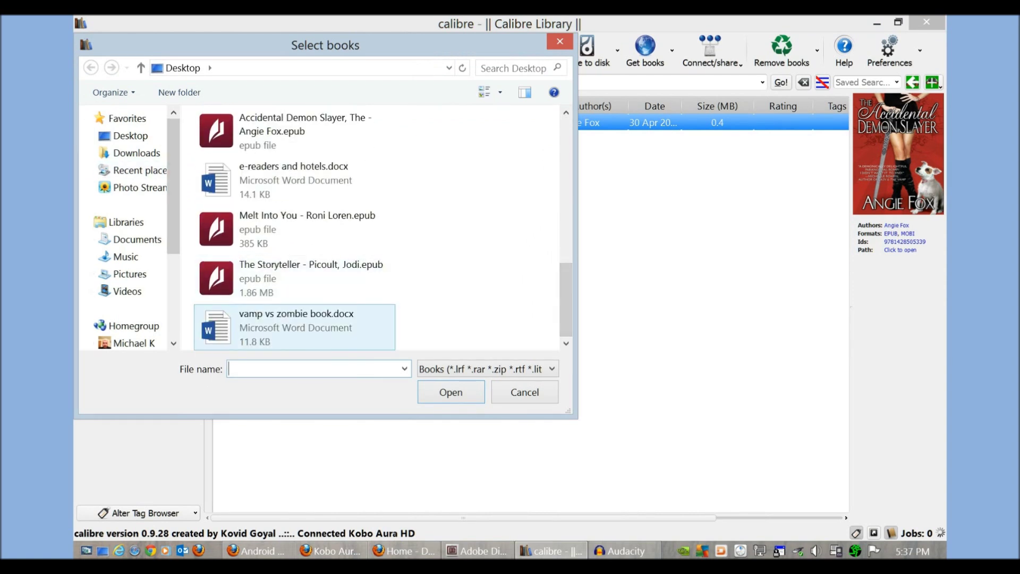
left_click(524, 392)
key("Return")
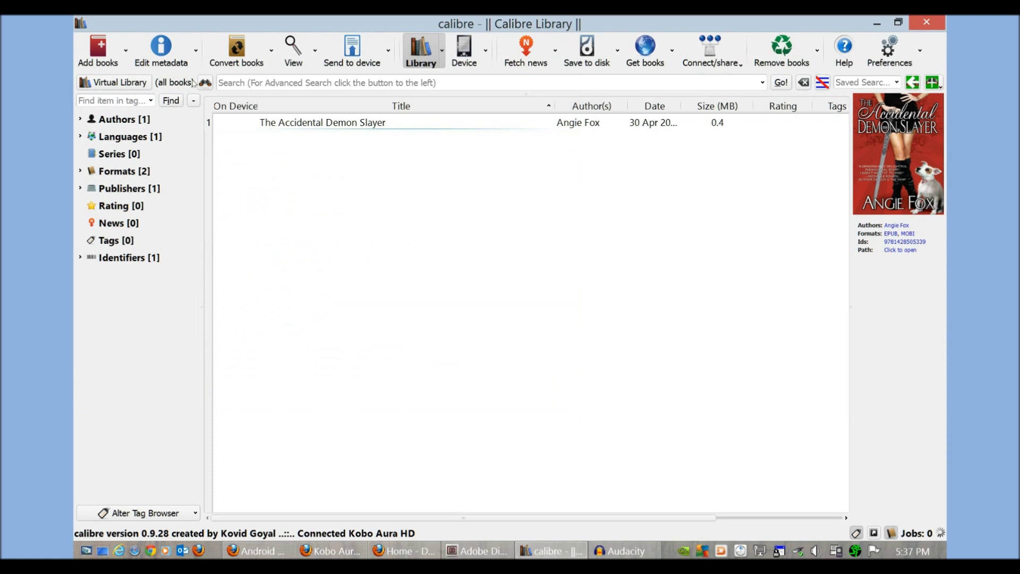
Step: Open the individual metadata editor for The Accidental Demon Slayer
left_click(478, 123)
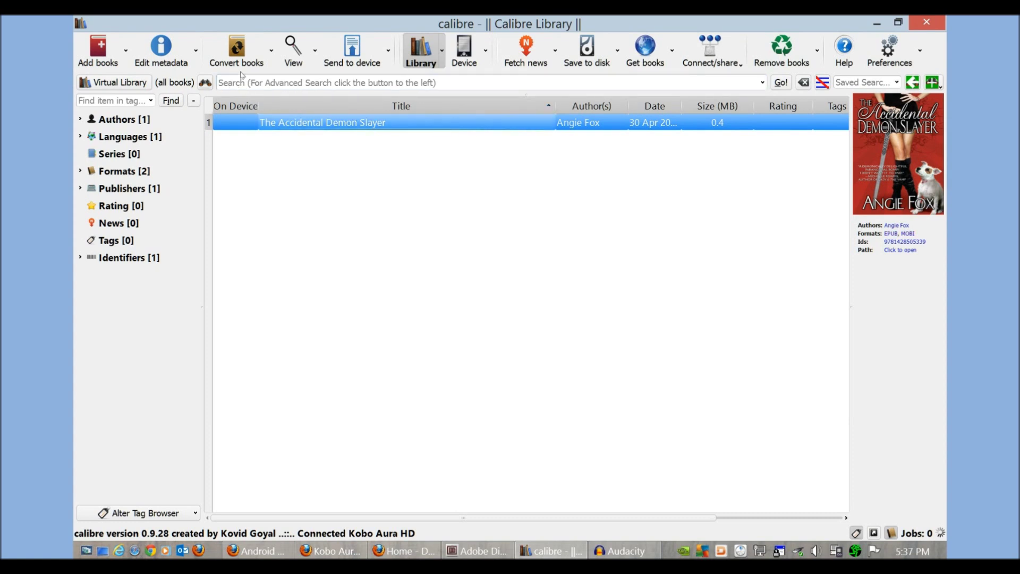
right_click(370, 118)
left_click(401, 125)
key("Down")
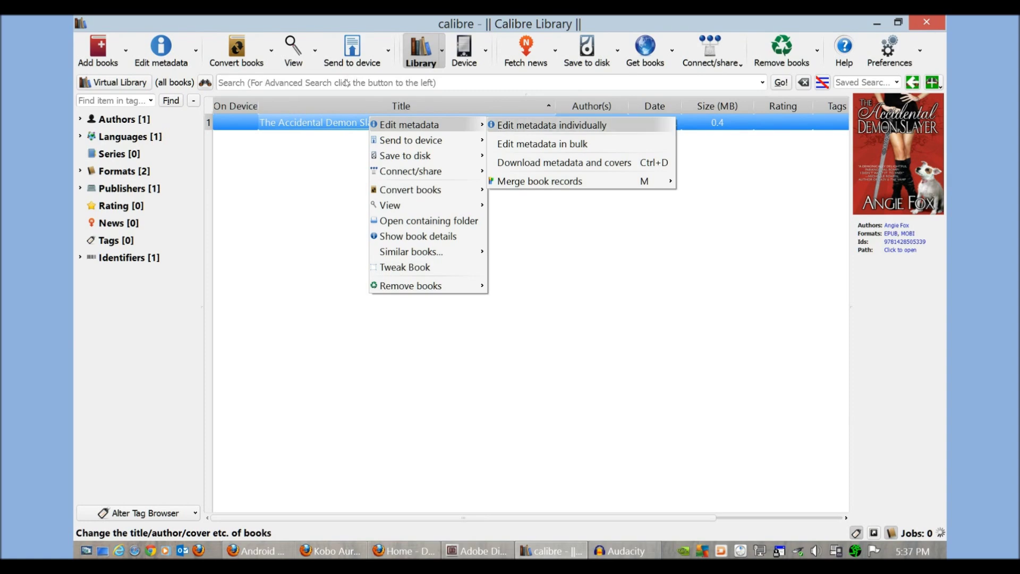
key("Return")
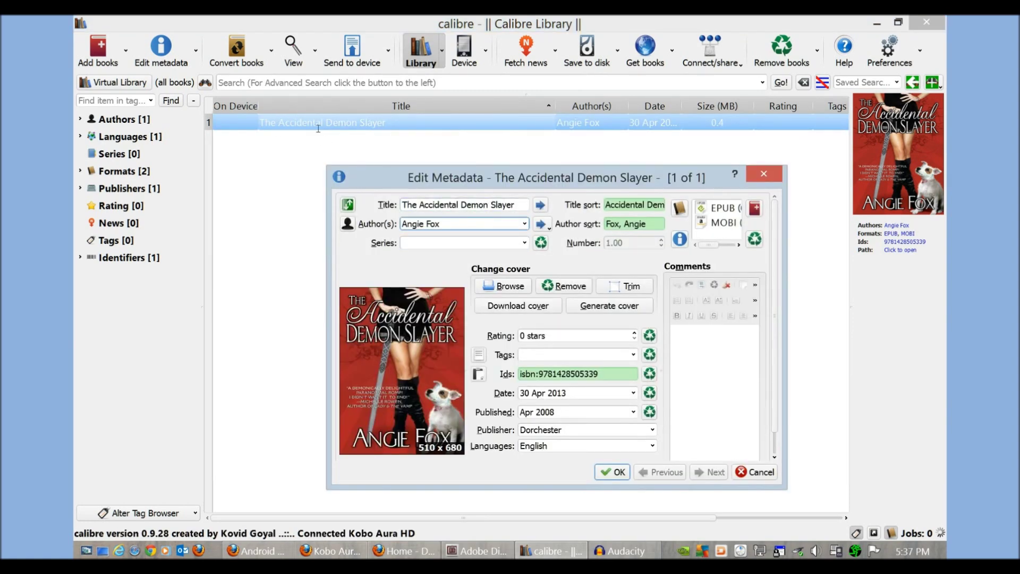
Step: Examine the book's metadata fields, including series, cover options, rating, tags, IDs, dates and publisher
key("Tab")
key("Tab")
key("Tab")
key("Tab")
key("Tab")
key("Tab")
key("Tab")
key("Tab")
key("Tab")
key("Tab")
key("Tab")
key("Tab")
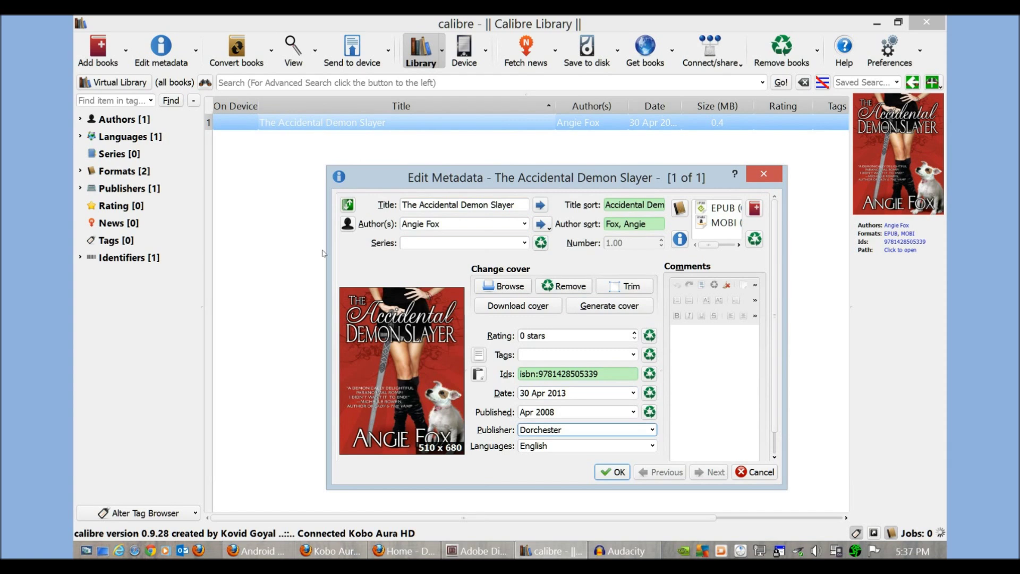
scroll(374, 255, "down", 1)
scroll(402, 219, "up", 1)
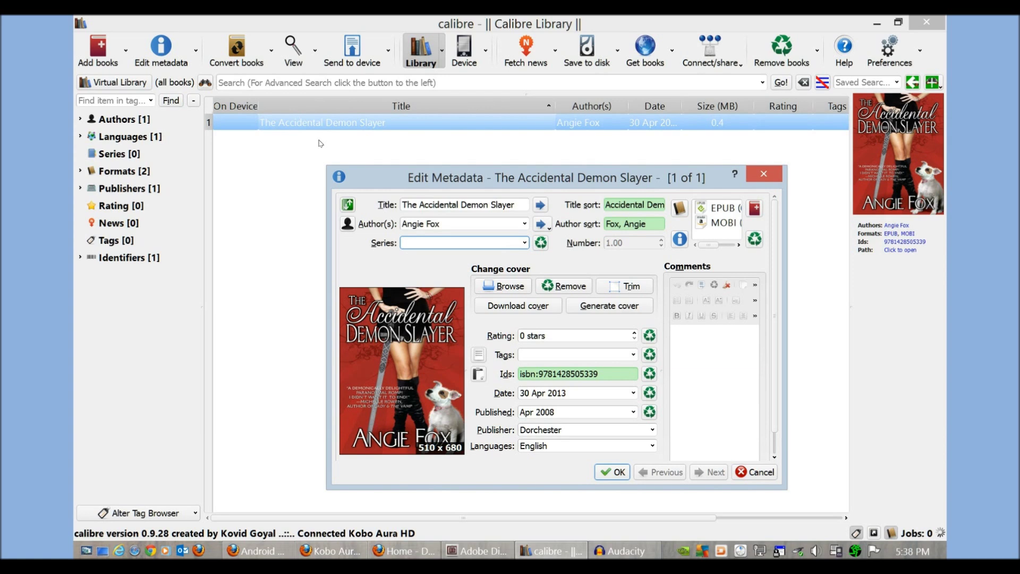
Step: Examine the title, author and author sort fields and the cover image in the metadata editor
key("shift+Tab")
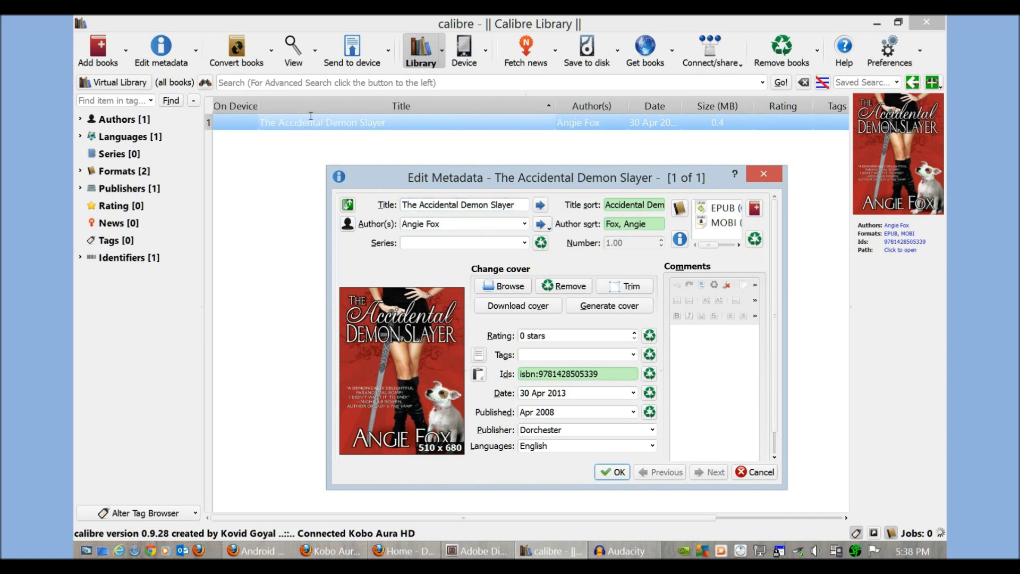
key("Tab")
key("Tab")
key("Tab")
key("Tab")
key("shift+Tab")
key("shift+Tab")
key("shift+Tab")
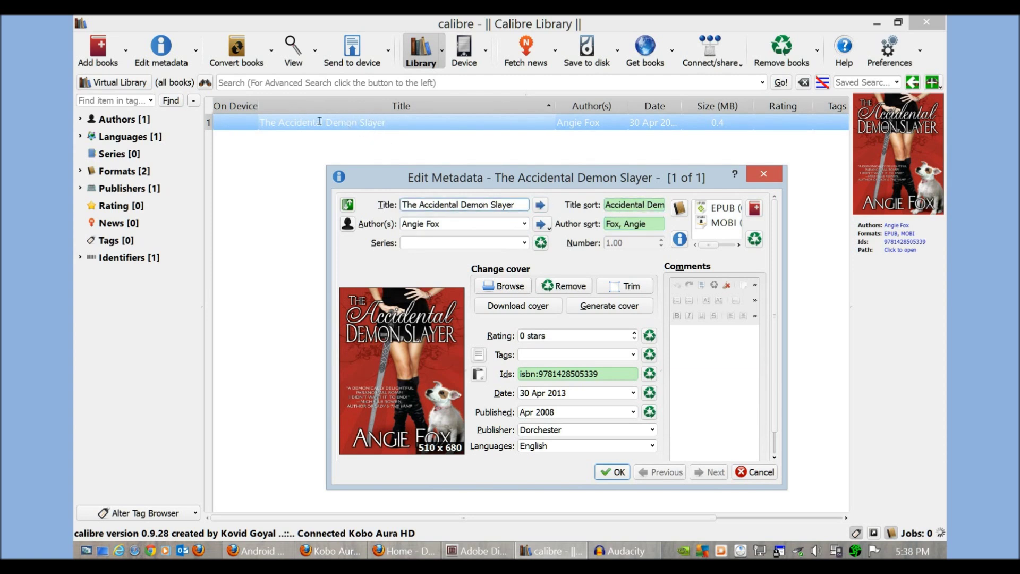
key("Tab")
key("Tab")
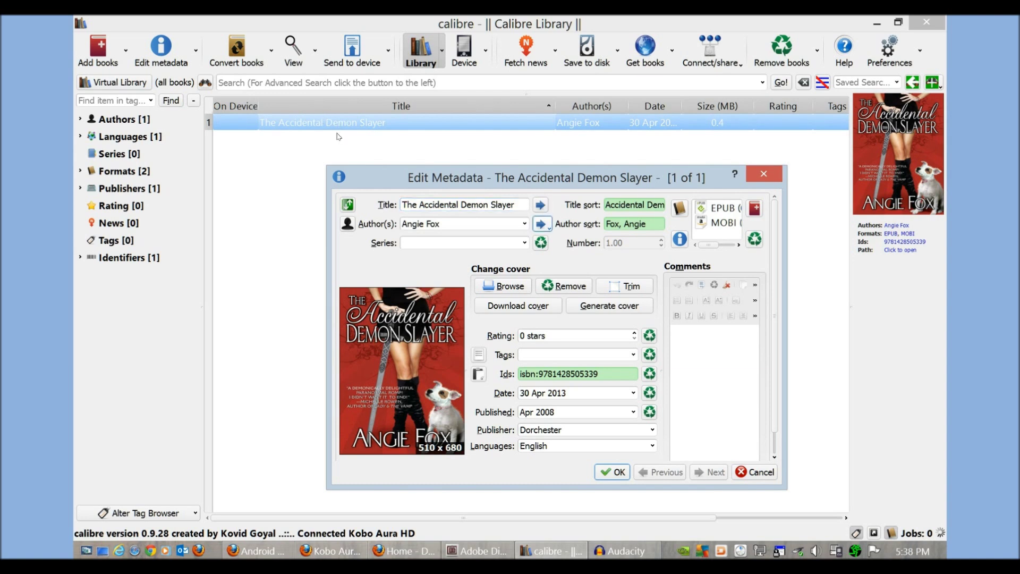
key("shift+Tab")
key("shift+Tab")
key("shift+Tab")
key("Tab")
key("Tab")
left_click_drag(649, 223, 623, 223)
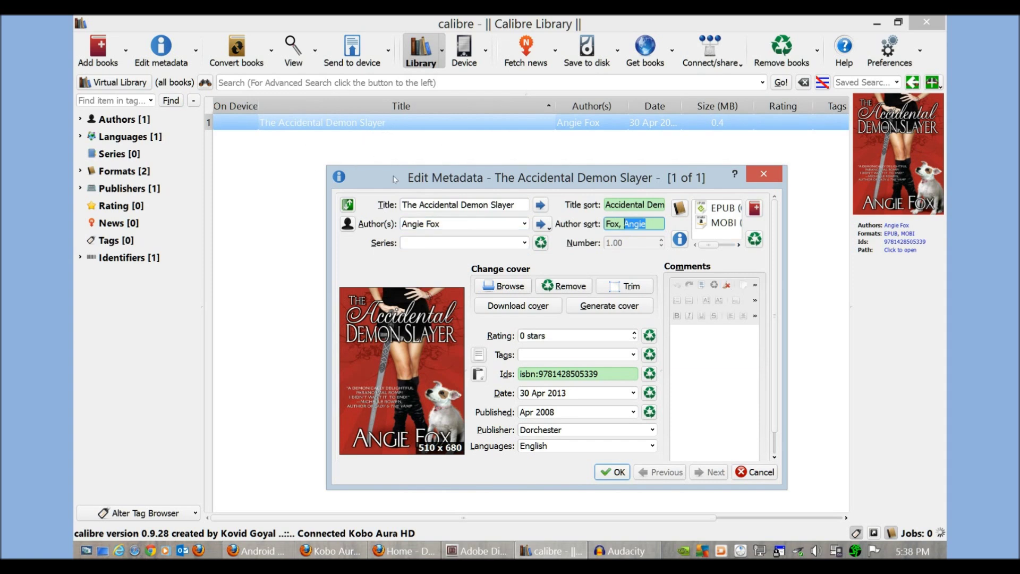
scroll(557, 326, "down", 2)
scroll(557, 327, "up", 2)
scroll(556, 326, "down", 2)
scroll(557, 326, "up", 2)
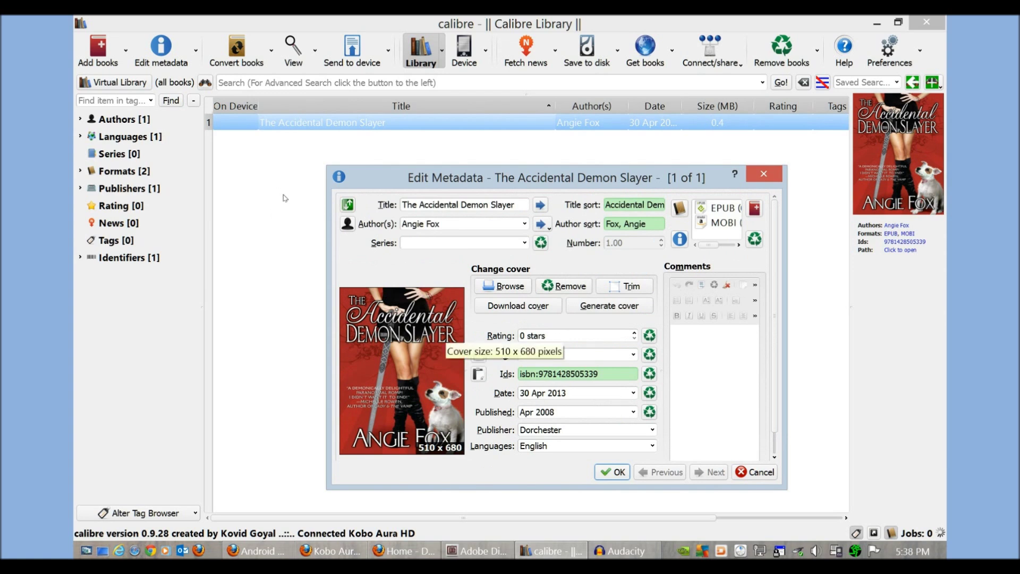
Step: Search online for alternative covers for the book, and close the cover results and metadata editor without saving changes
key("alt+v")
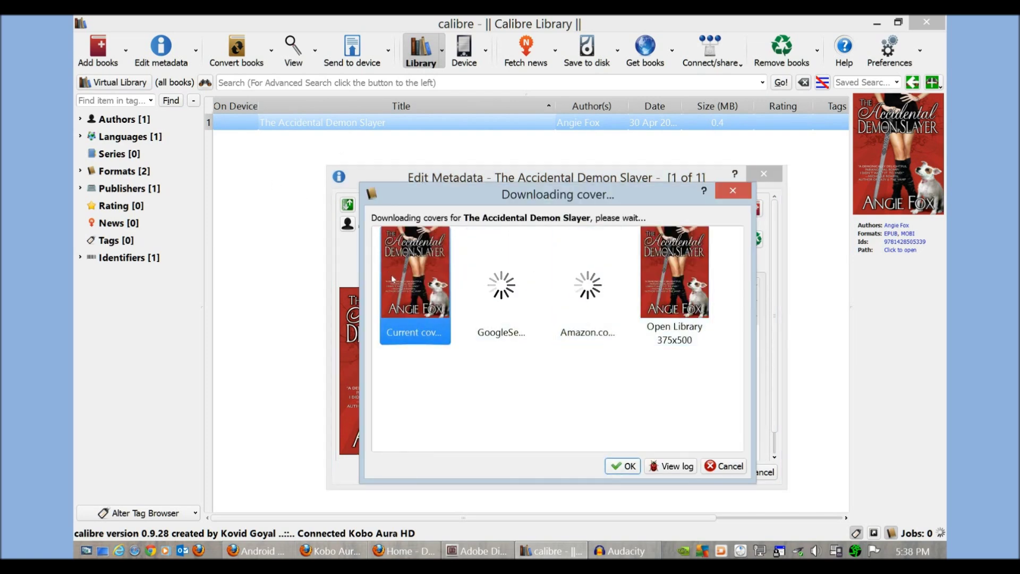
key("Escape")
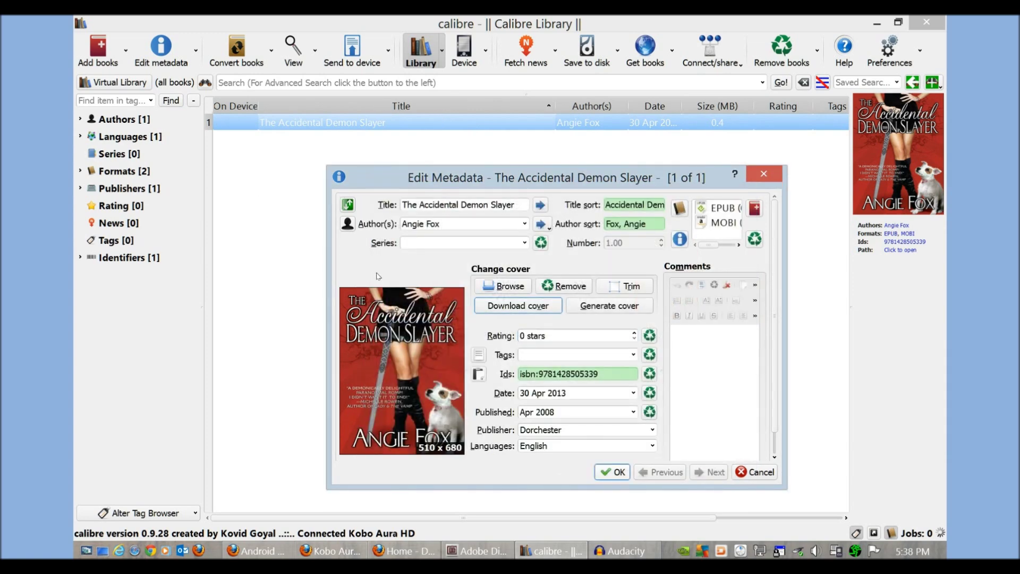
left_click(763, 174)
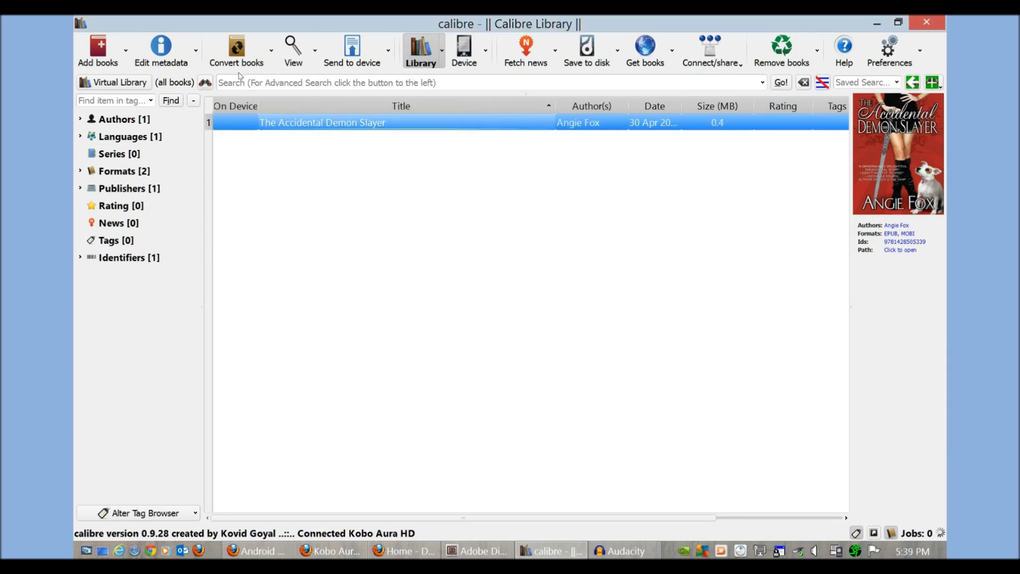
Step: Open the individual conversion settings for The Accidental Demon Slayer
right_click(365, 117)
mouse_move(407, 191)
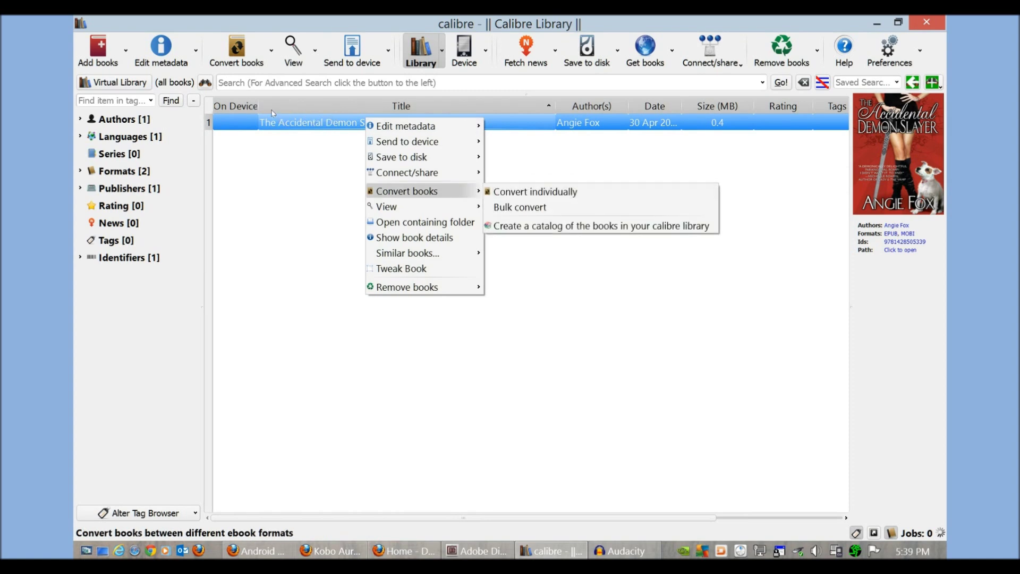
key("Return")
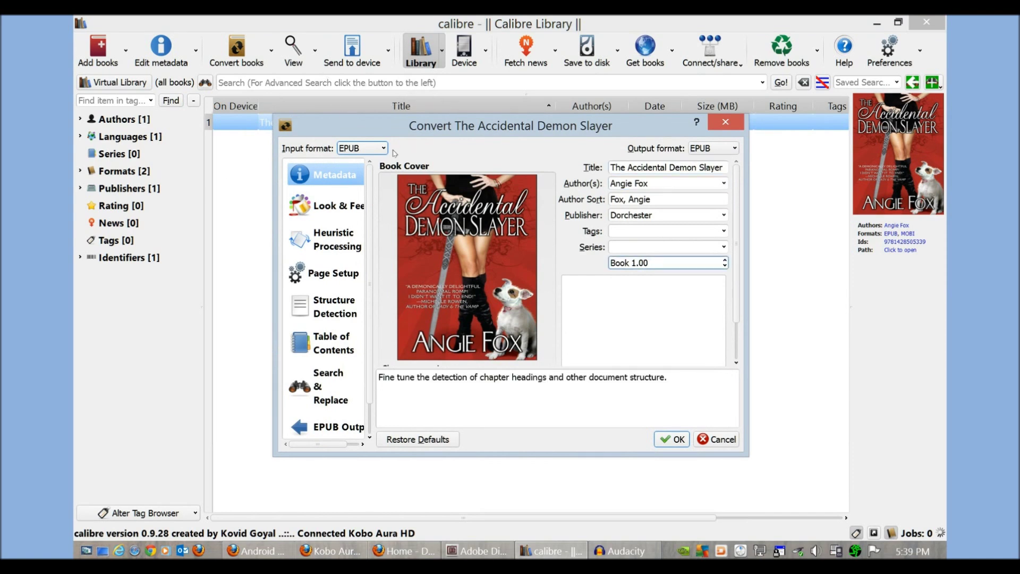
scroll(325, 346, "down", 1)
scroll(325, 345, "up", 1)
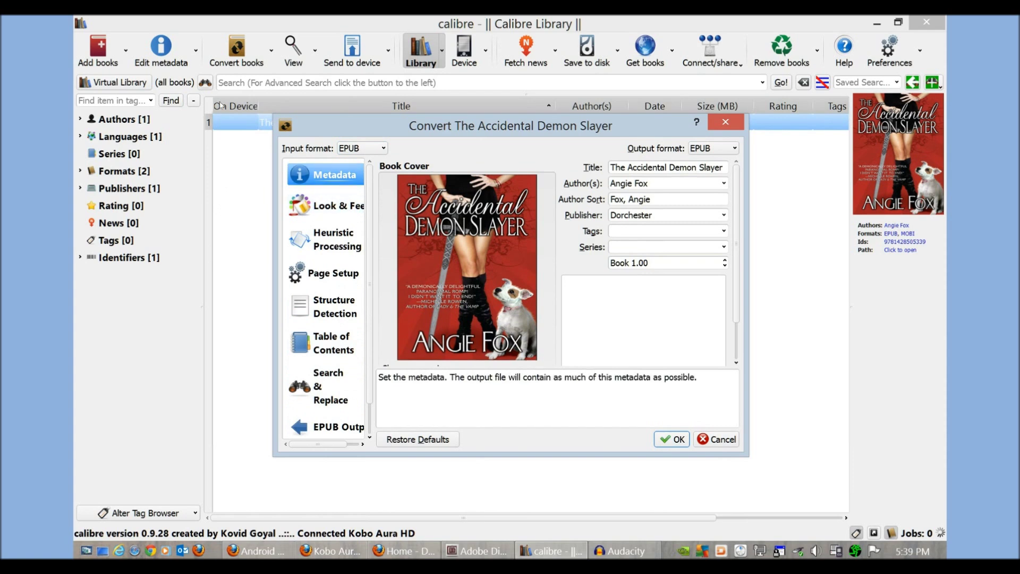
key("Tab")
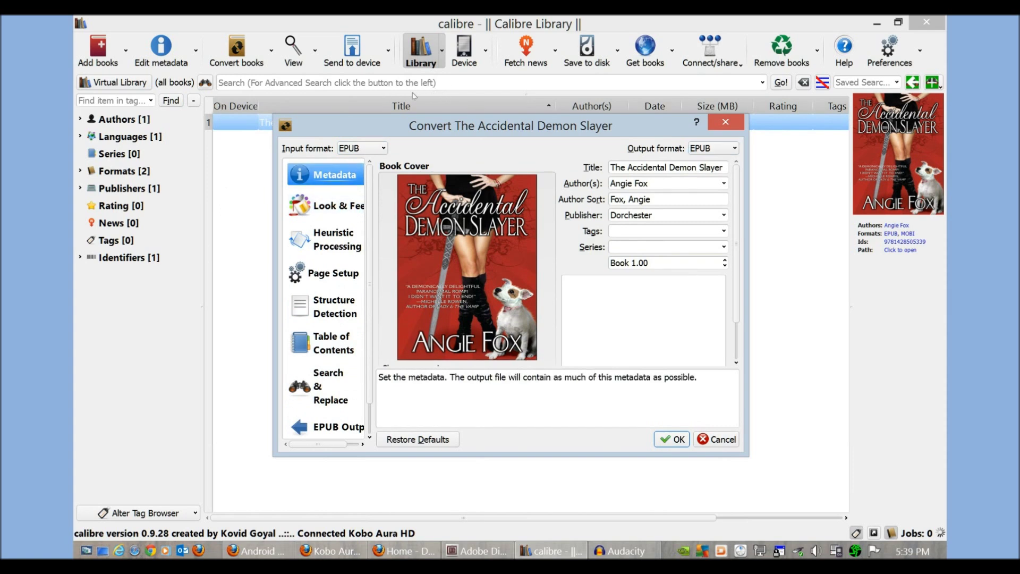
Step: Examine the available output formats for the conversion, keeping EPUB as the choice
left_click(714, 148)
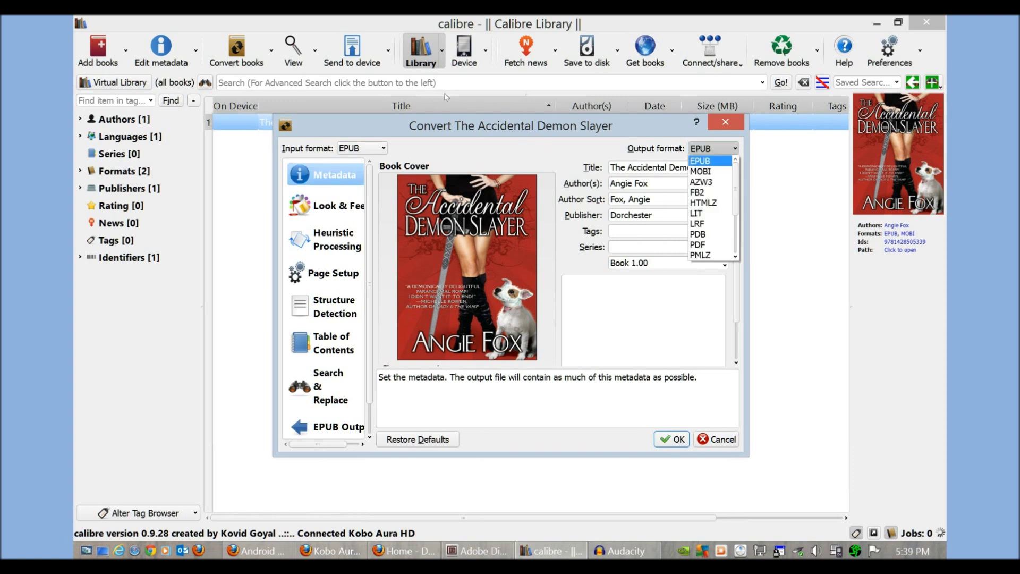
left_click_drag(735, 181, 735, 220)
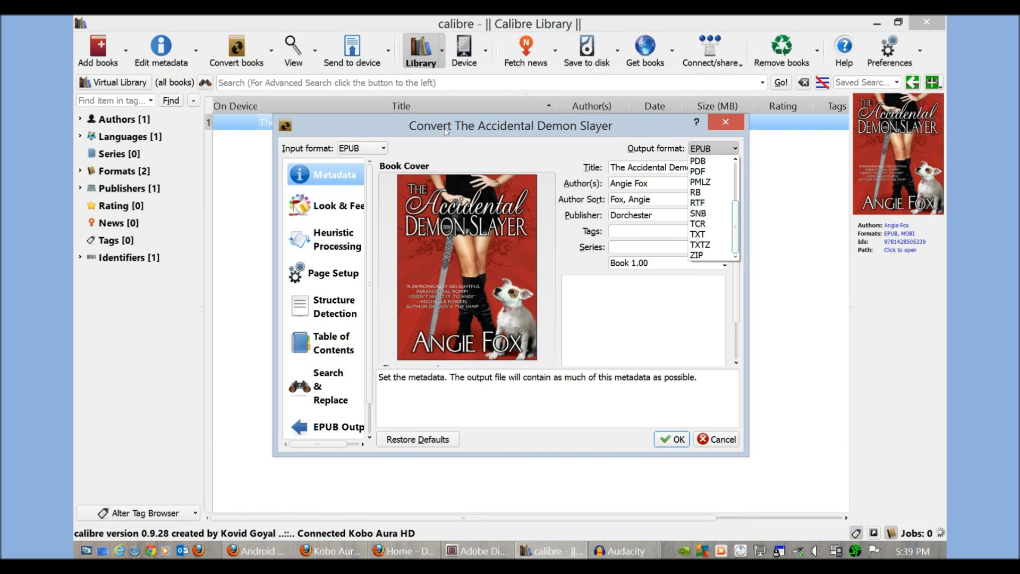
scroll(447, 119, "up", 2)
scroll(449, 107, "up", 3)
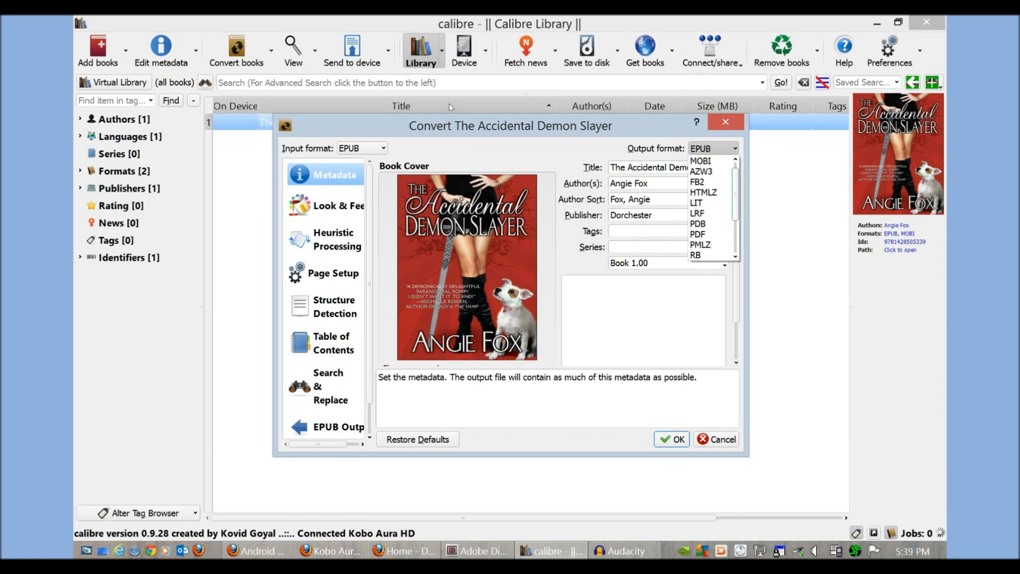
key("Down")
key("Down")
key("Down")
key("Up")
key("Up")
key("Down")
key("Down")
key("Up")
key("Up")
key("Down")
key("Up")
key("Down")
key("Down")
key("Down")
key("Down")
key("Down")
key("Down")
key("Down")
key("Down")
key("Up")
key("Up")
key("Up")
key("Up")
key("Up")
key("Up")
key("Up")
key("Up")
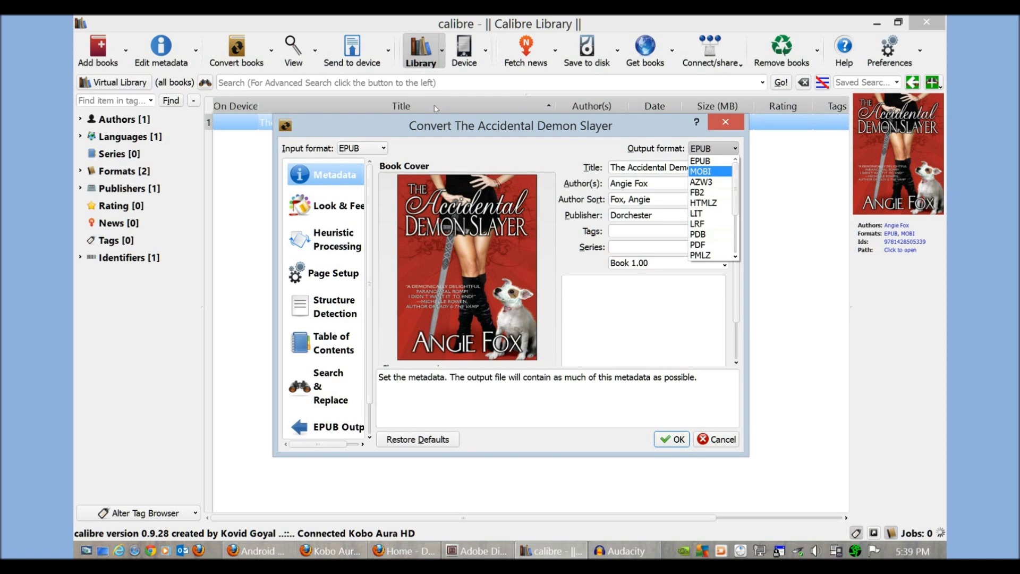
key("Up")
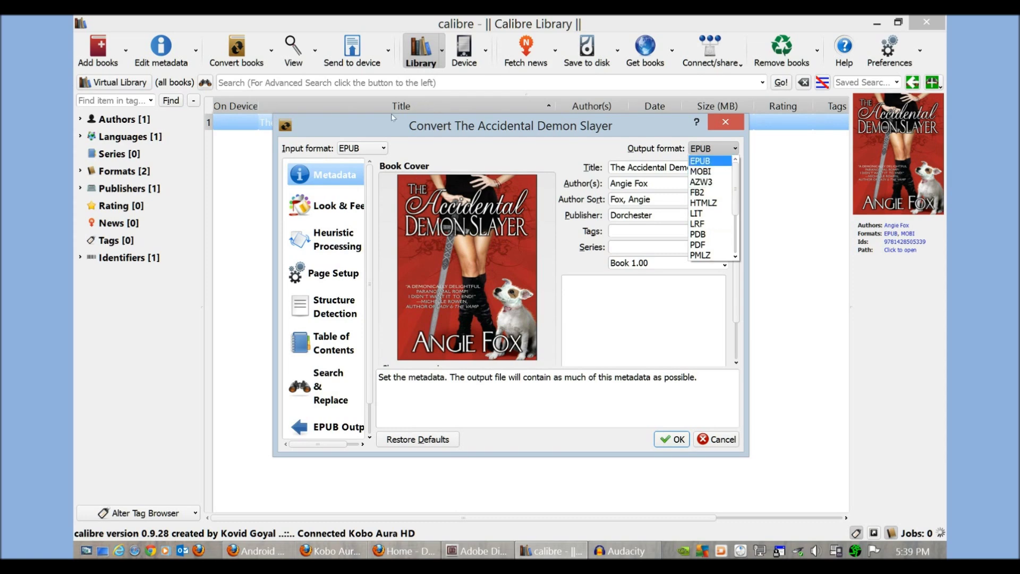
Step: Review the conversion settings pages from Look & Feel through Page Setup and Table of Contents to EPUB Output
left_click(332, 206)
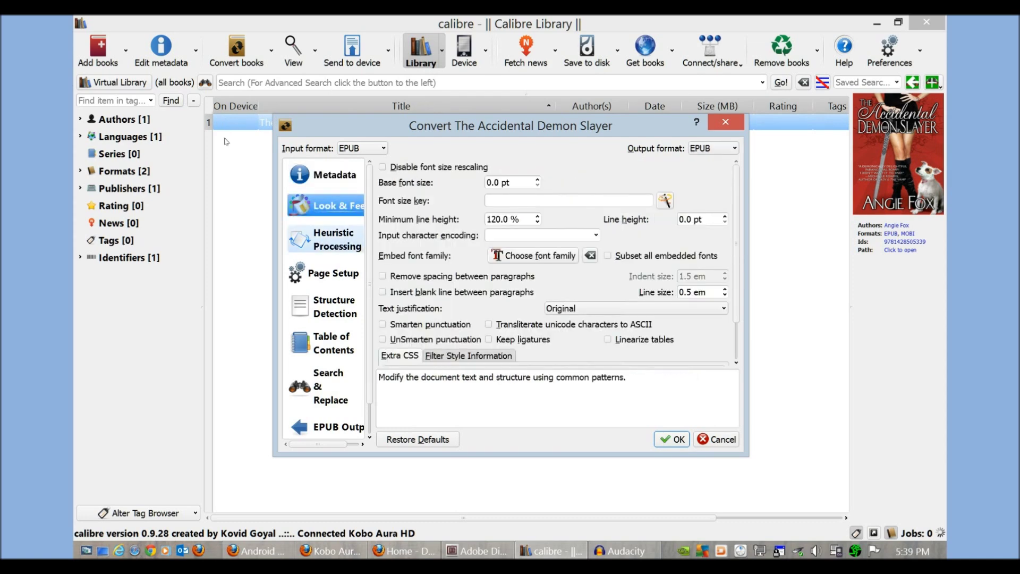
key("Down")
key("Down")
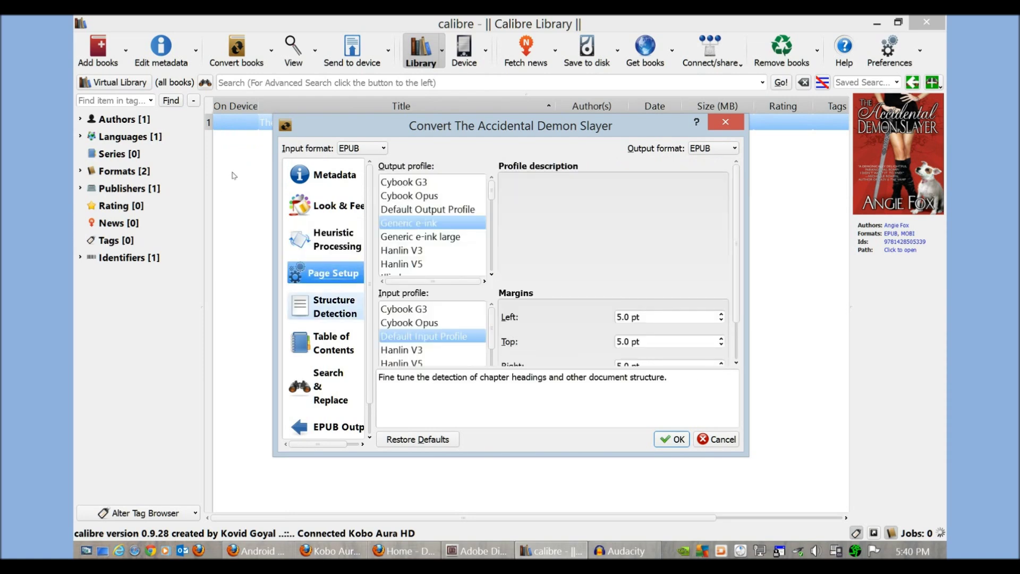
key("Down")
key("Down")
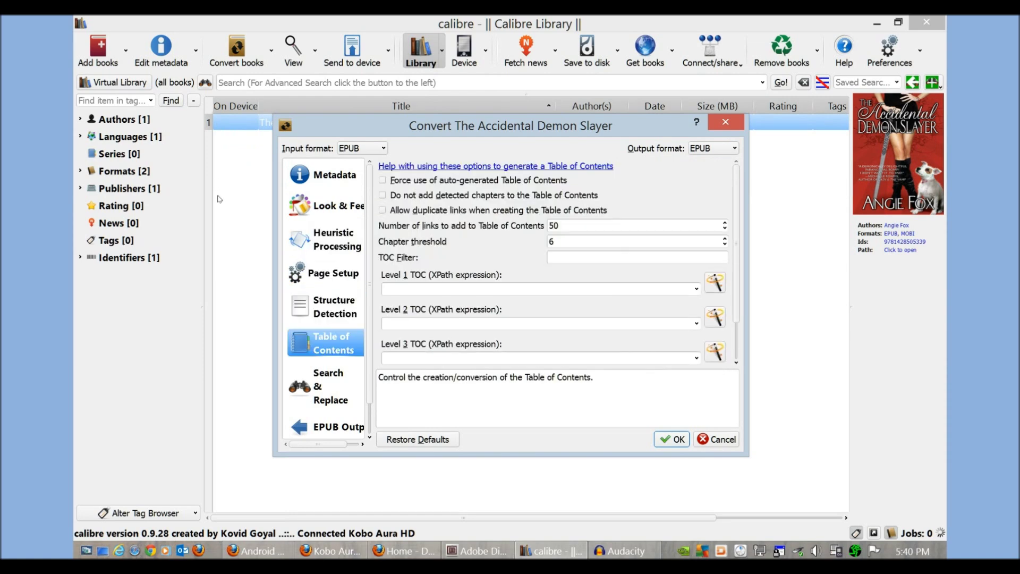
key("Down")
key("Down")
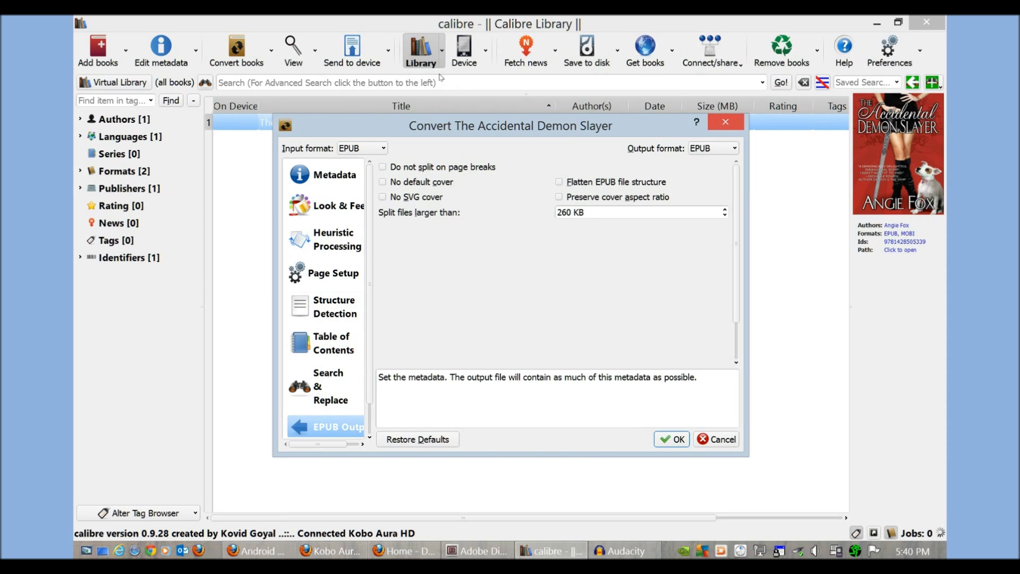
Step: Close the conversion settings without converting and send The Accidental Demon Slayer to the device's main memory
left_click(726, 122)
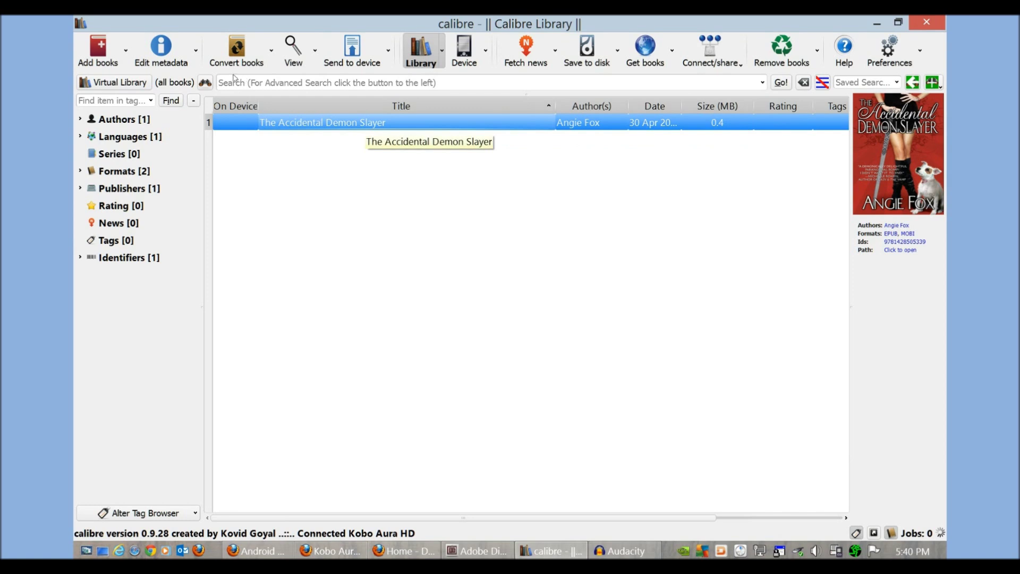
right_click(356, 122)
mouse_move(401, 145)
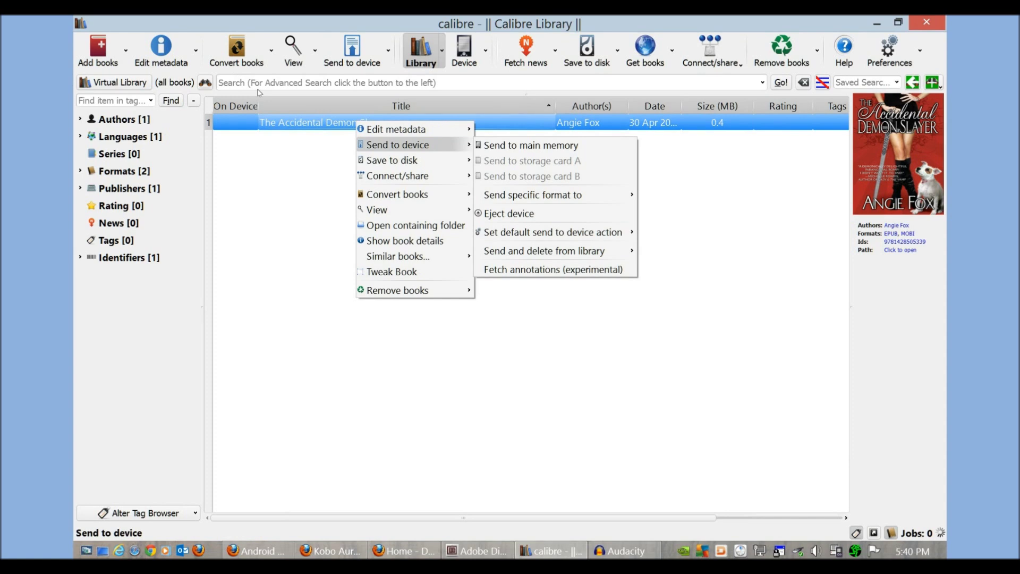
key("Down")
key("Up")
key("Up")
key("Down")
key("Right")
key("Return")
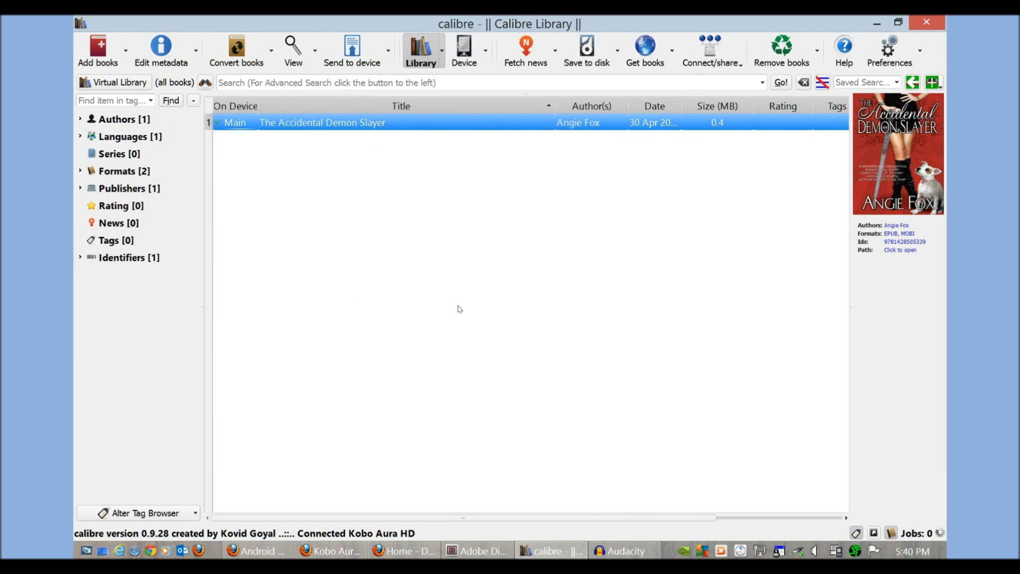
Step: Compare the books stored on the Kobo with the calibre library, checking The Accidental Demon Slayer, and close calibre
key("alt+2")
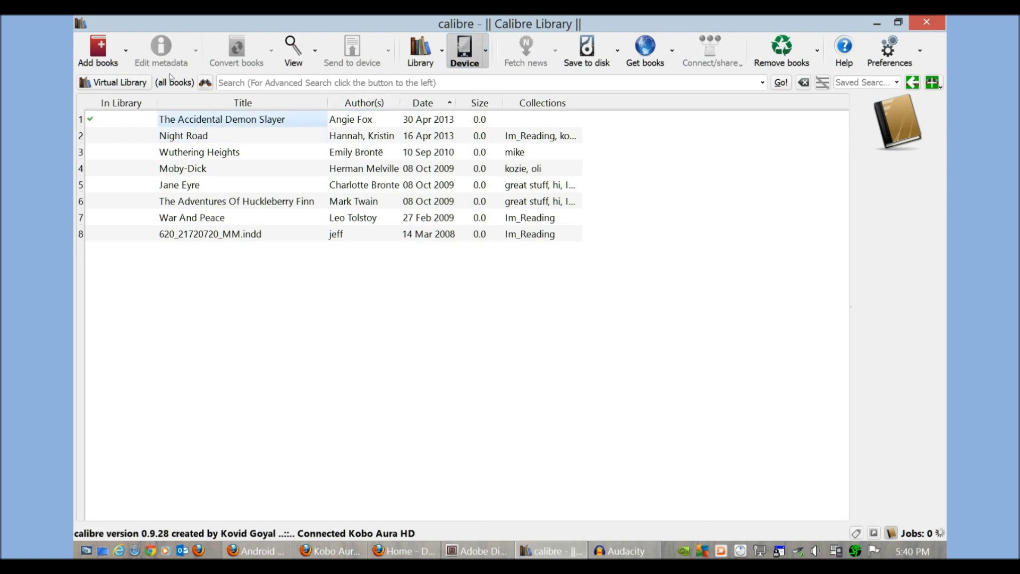
left_click(223, 119)
left_click(258, 345)
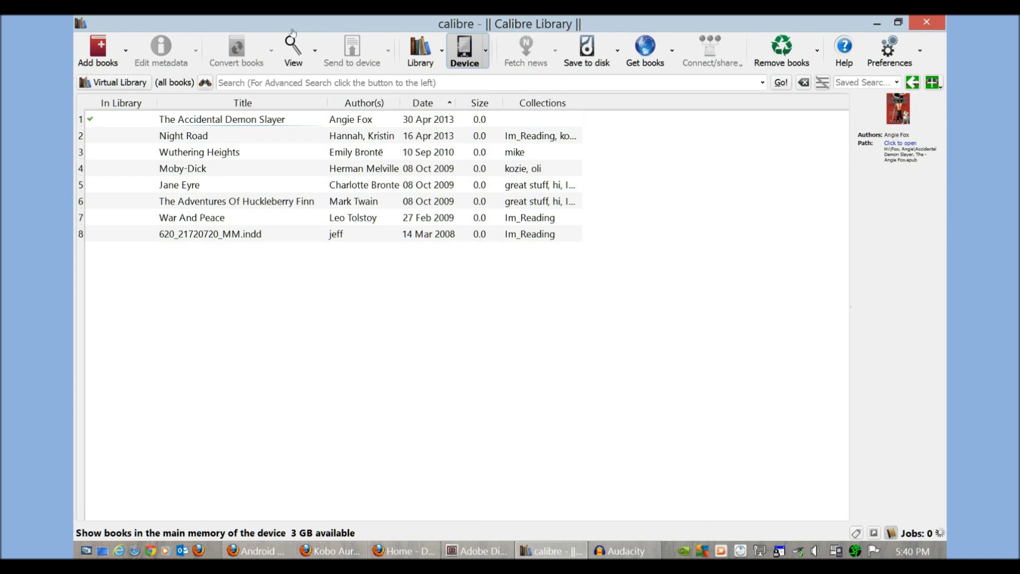
left_click(420, 51)
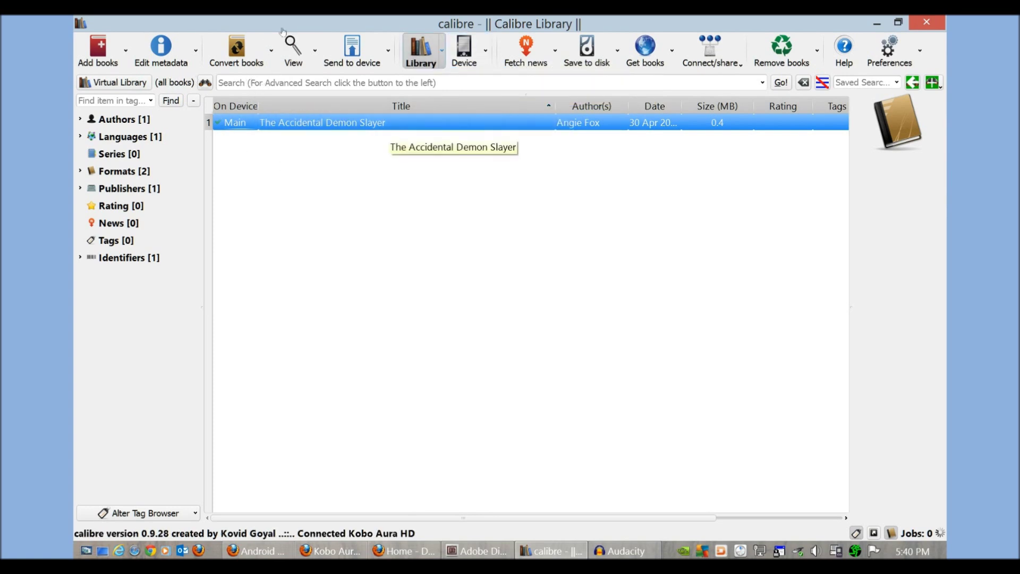
left_click(464, 49)
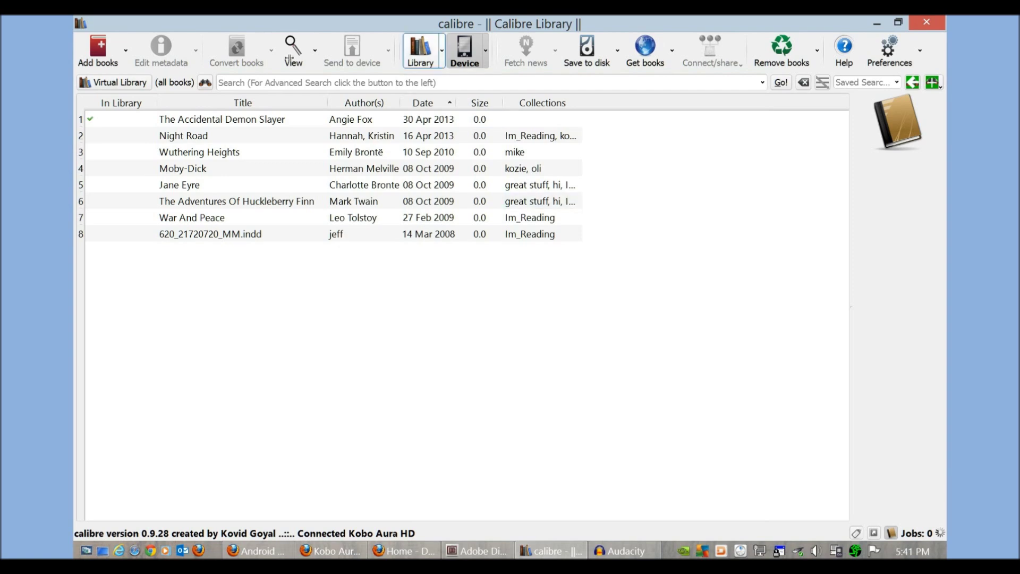
left_click(420, 49)
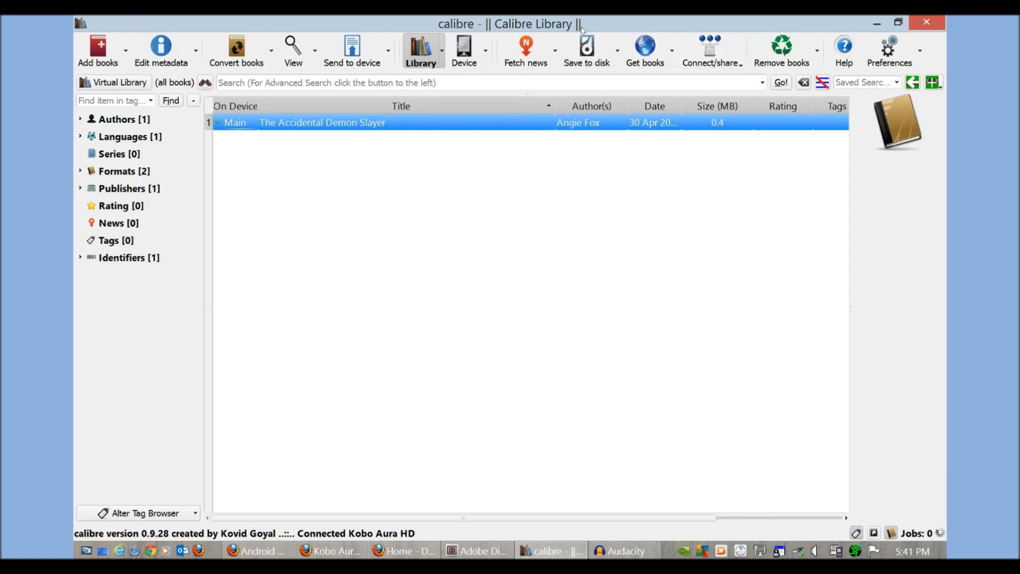
left_click(926, 22)
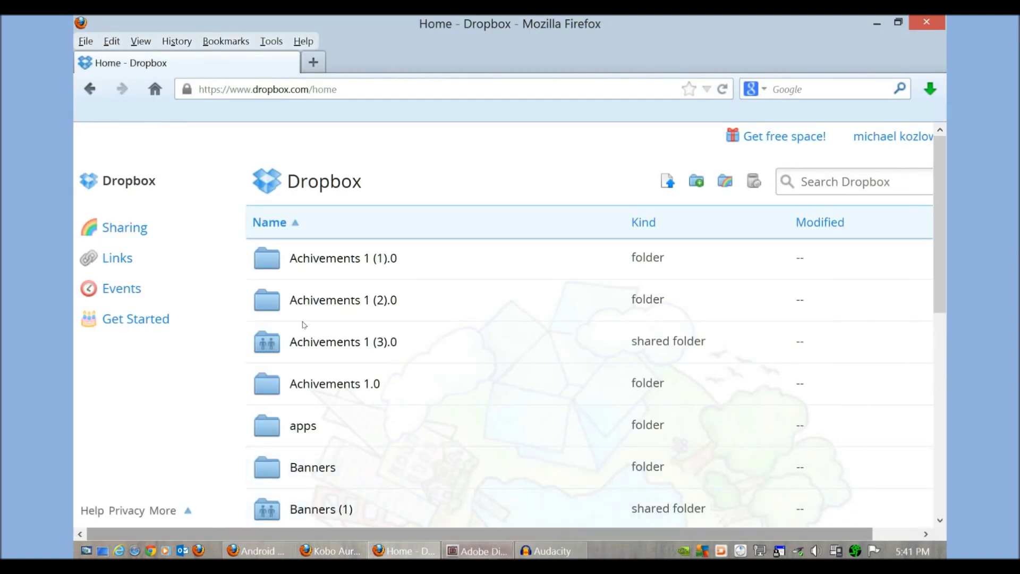
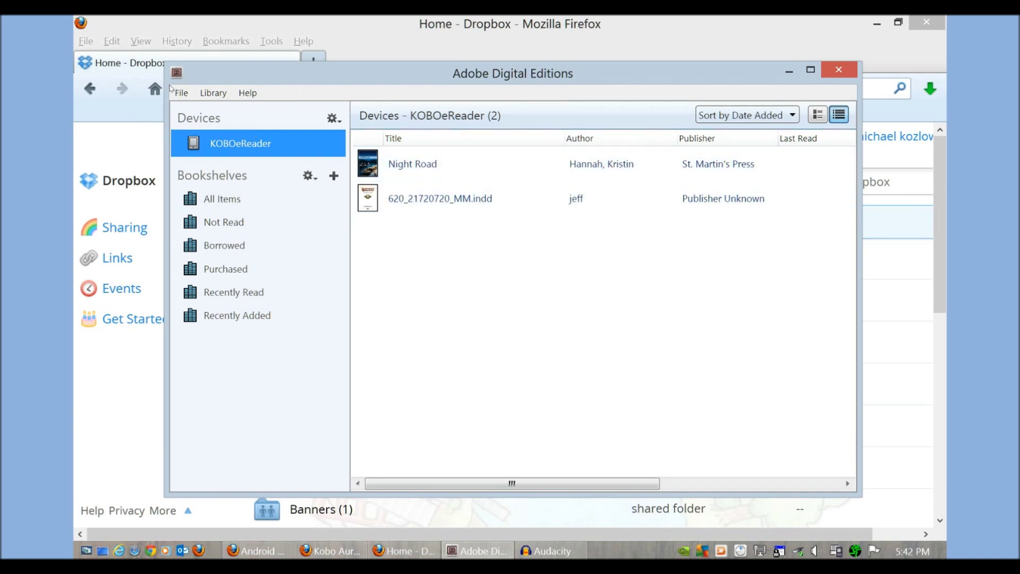
Step: In Adobe Digital Editions, add the Melt Into You ebook file to the library
left_click(214, 93)
mouse_move(248, 93)
key("Left")
key("Left")
key("Right")
key("Left")
key("Return")
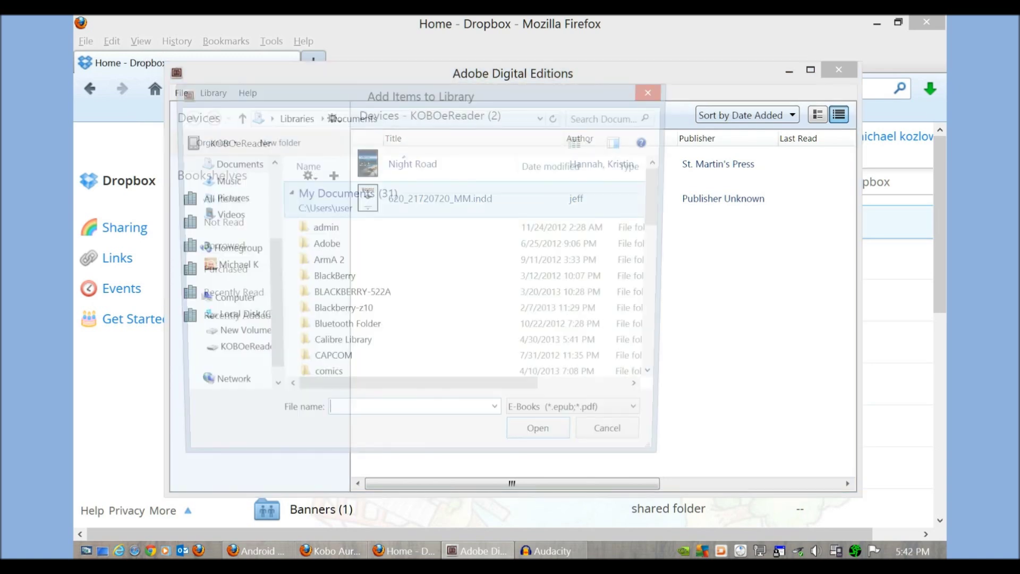
left_click(226, 184)
left_click_drag(660, 204, 661, 382)
double_click(390, 327)
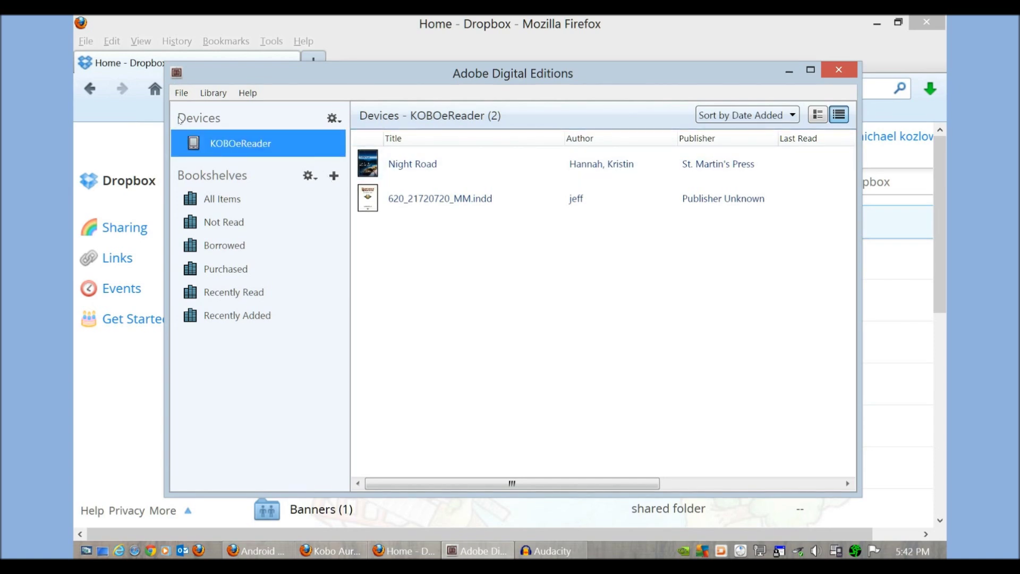
Step: Copy Melt Into You from the All Items bookshelf to KOBOeReader and view the books on the device
left_click(241, 144)
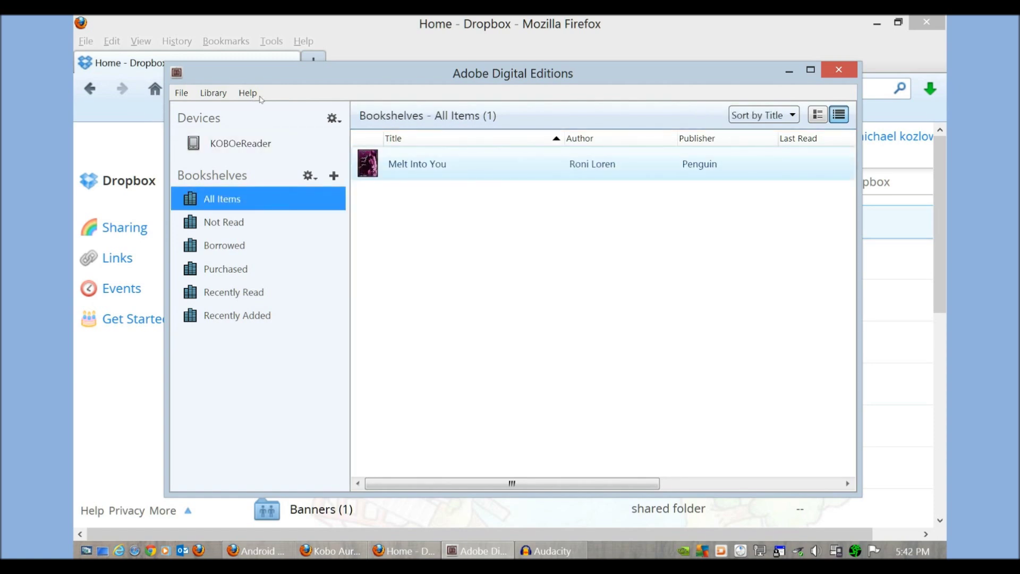
left_click(233, 199)
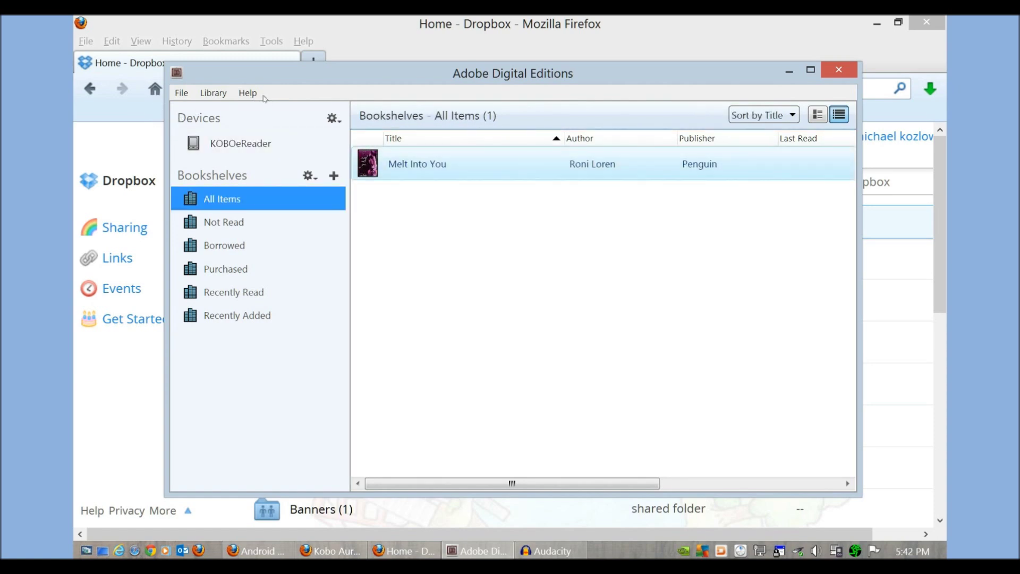
left_click_drag(417, 164, 274, 135)
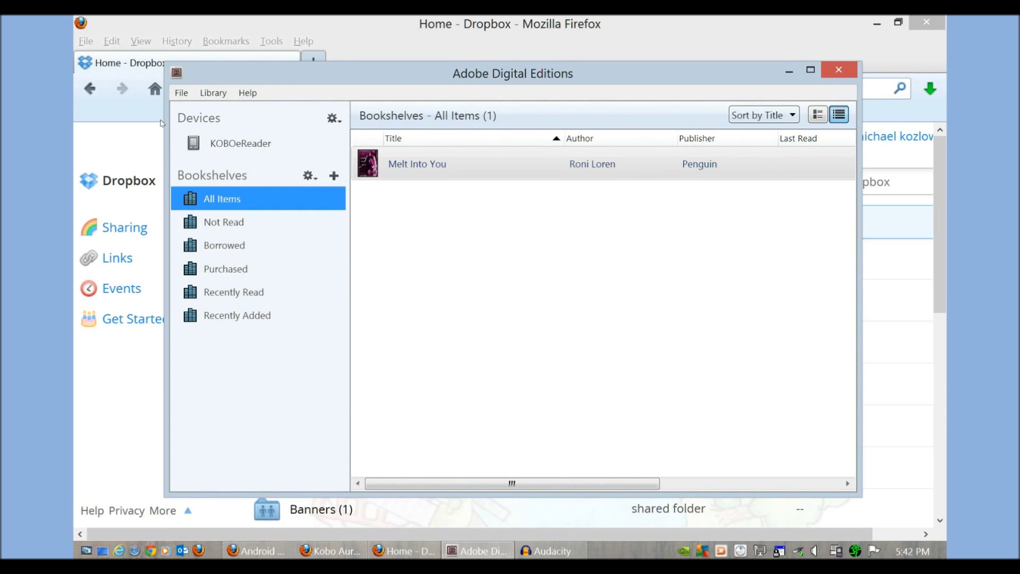
key("Up")
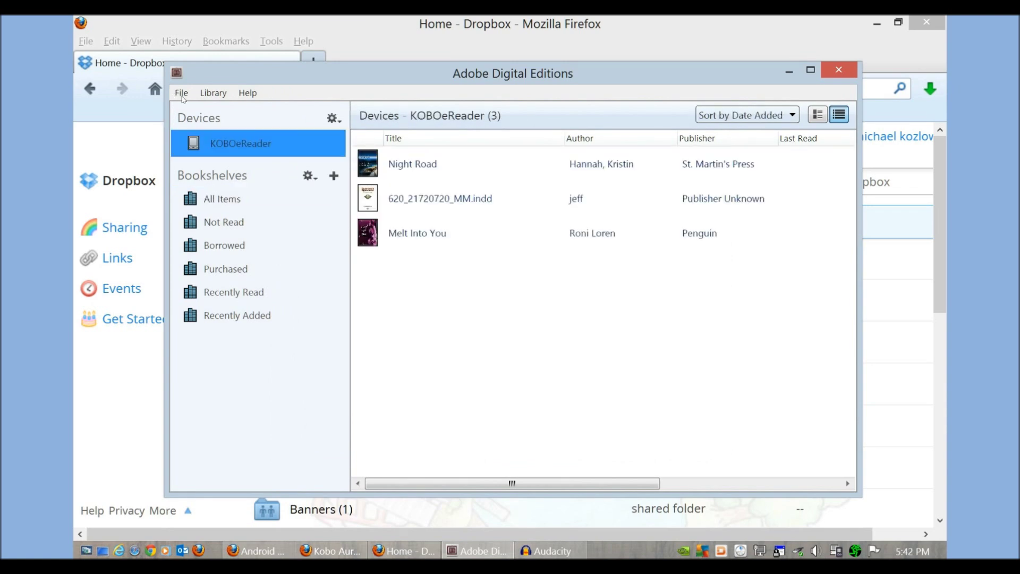
key("Tab")
key("Down")
key("Down")
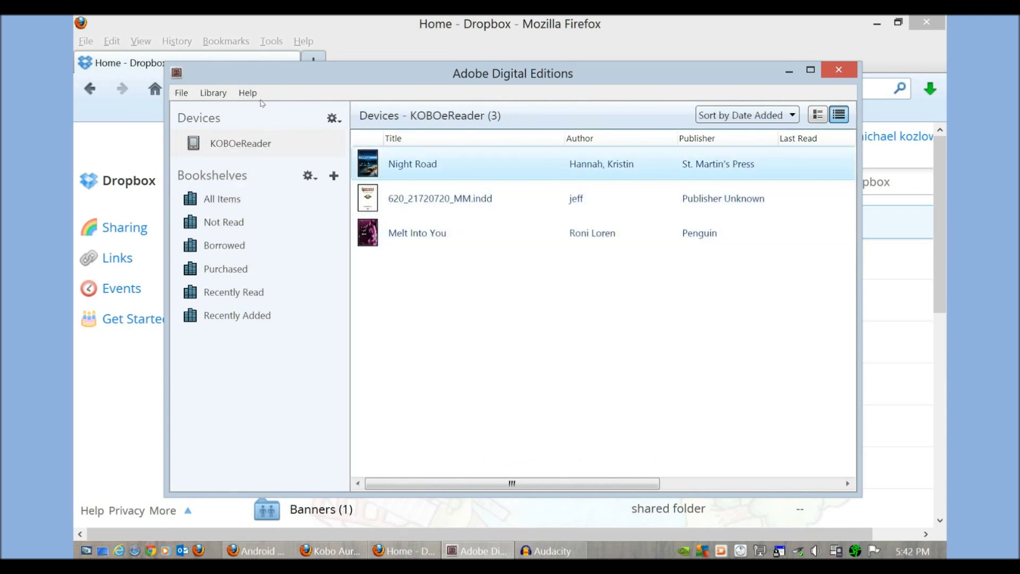
key("Up")
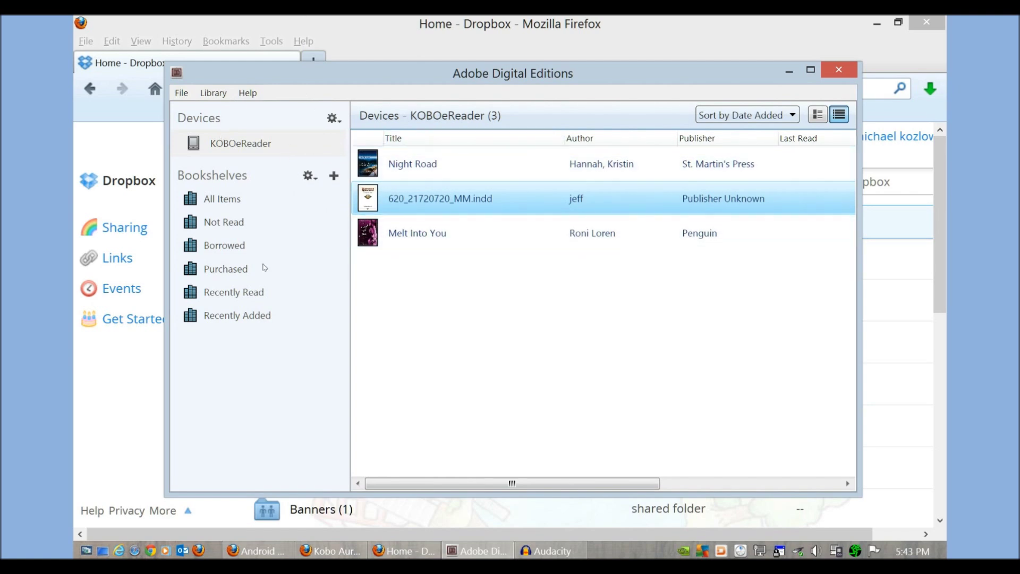
Step: Switch to Dropbox in Firefox and look through its folders and ebook files
left_click(405, 551)
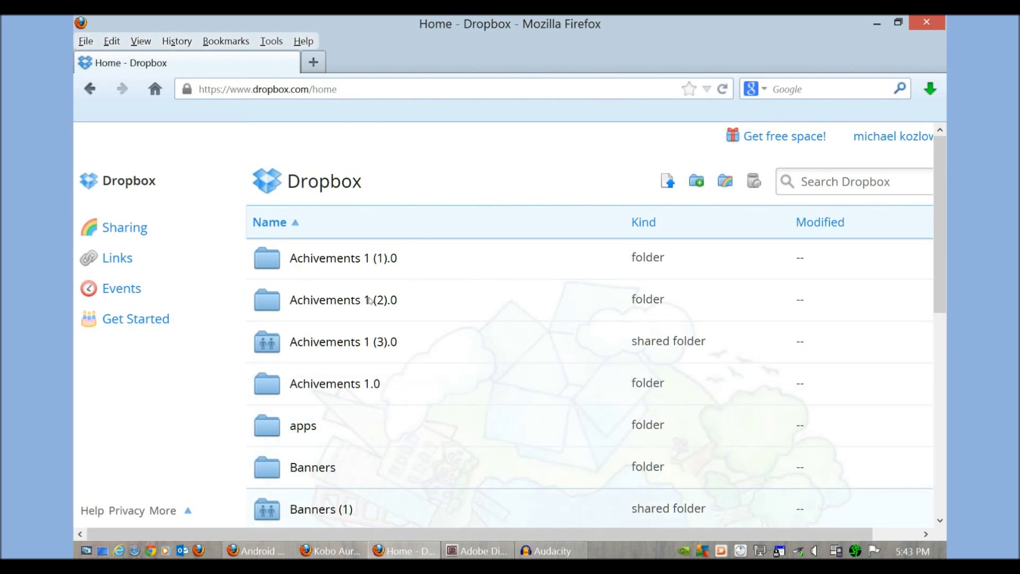
scroll(402, 312, "down", 3)
scroll(403, 312, "up", 3)
scroll(402, 372, "down", 1)
scroll(402, 382, "up", 2)
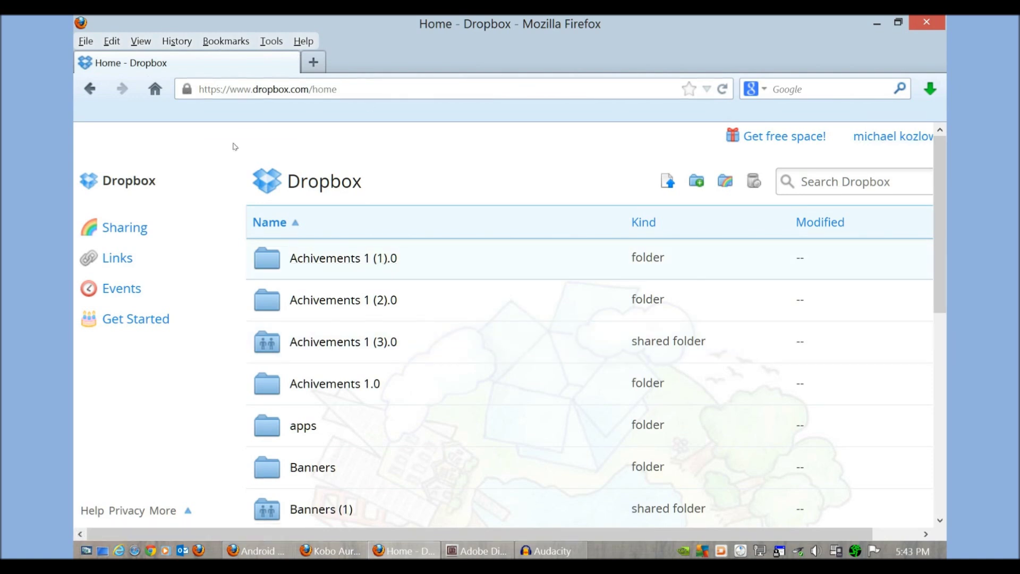
scroll(235, 147, "down", 8)
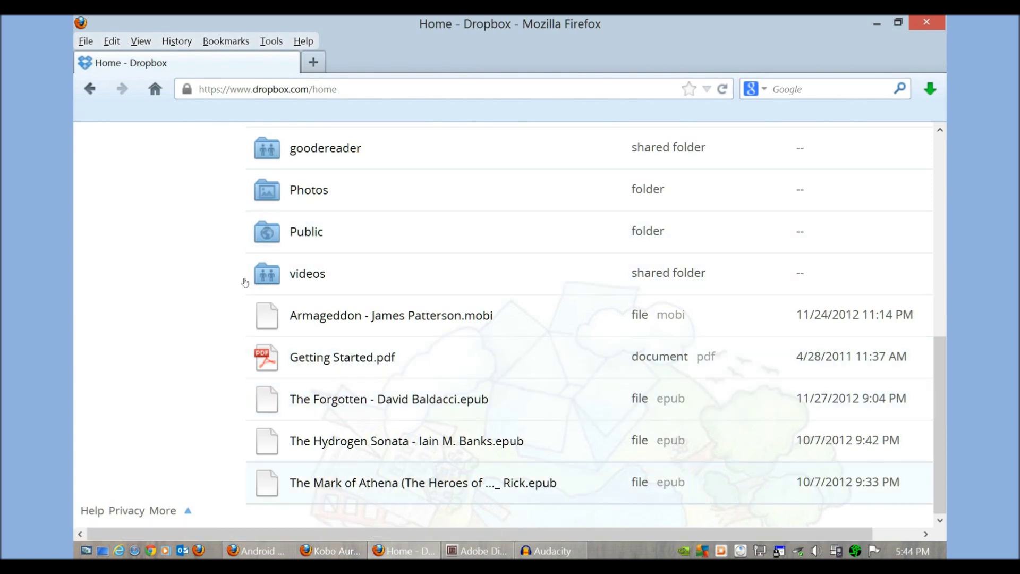
scroll(255, 278, "up", 10)
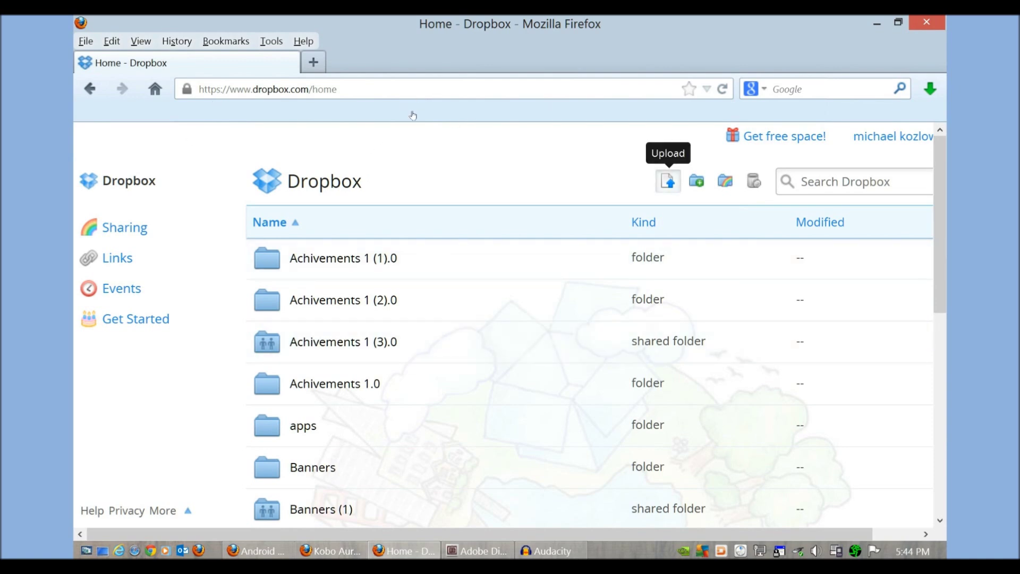
Step: Upload The Storyteller - Picoult, Jodi.epub to Dropbox and dismiss the finished upload dialog
left_click(668, 181)
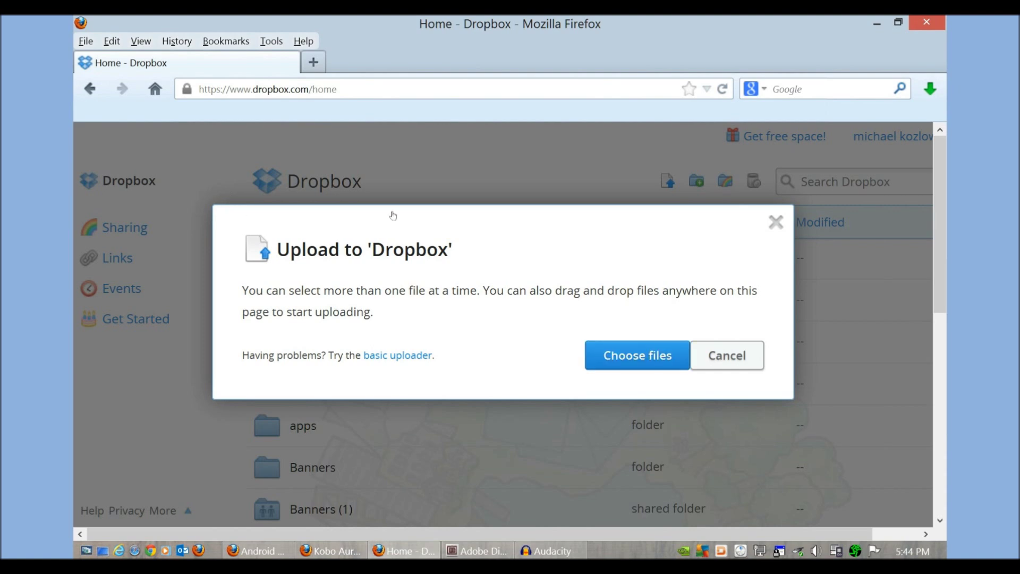
left_click(638, 355)
left_click_drag(515, 108, 516, 268)
left_click(312, 178)
double_click(313, 180)
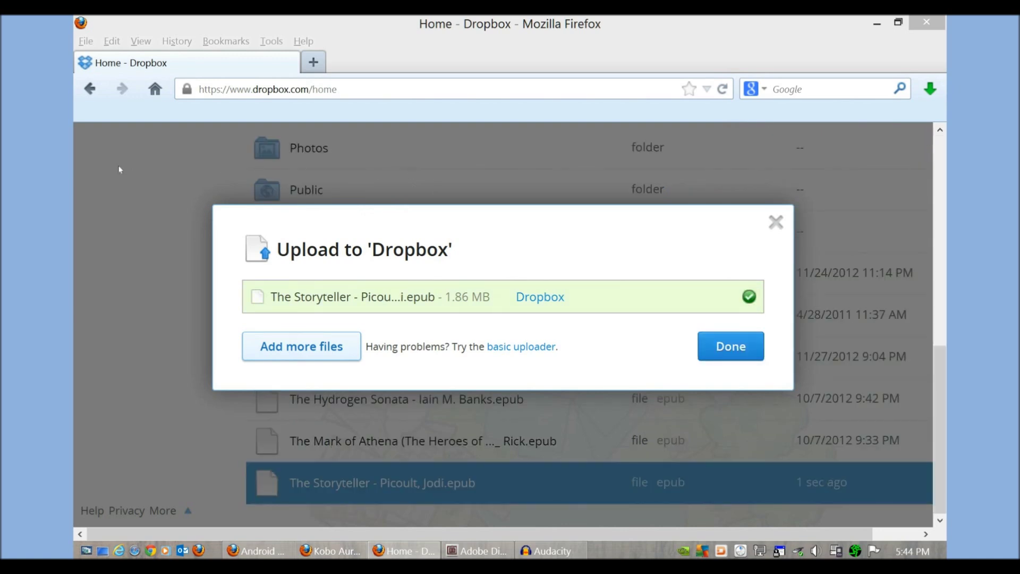
left_click(462, 206)
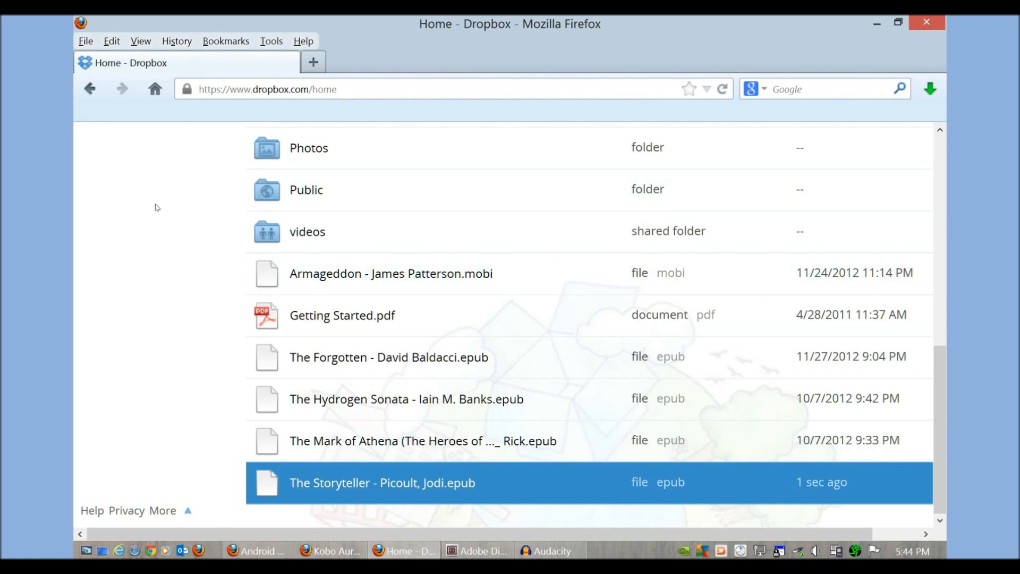
scroll(368, 282, "up", 2)
scroll(372, 451, "up", 3)
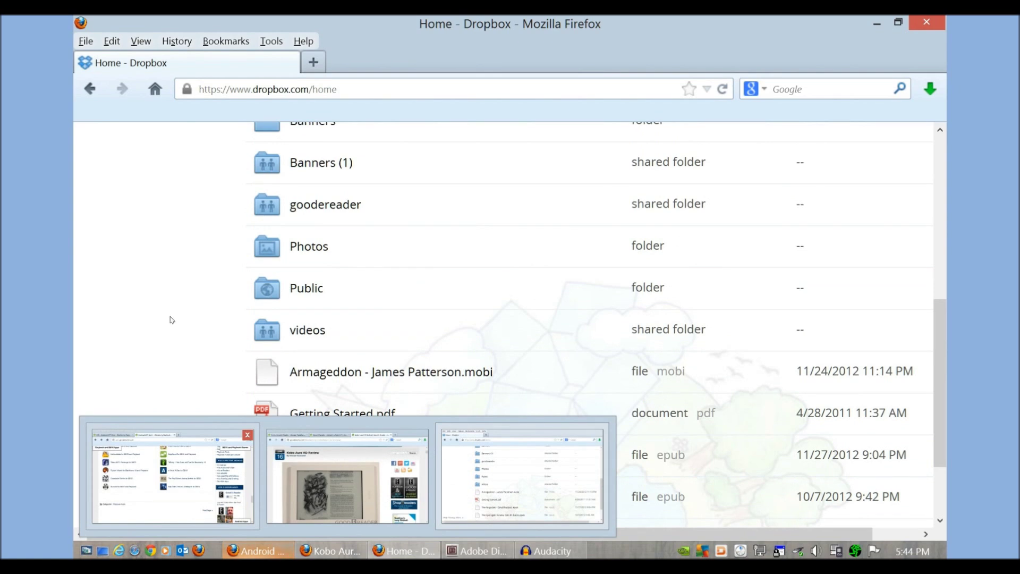
Step: Bring up the Good e-Reader app store page and the Kobo Aura HD Review page, viewing each page's header
key("alt+Tab")
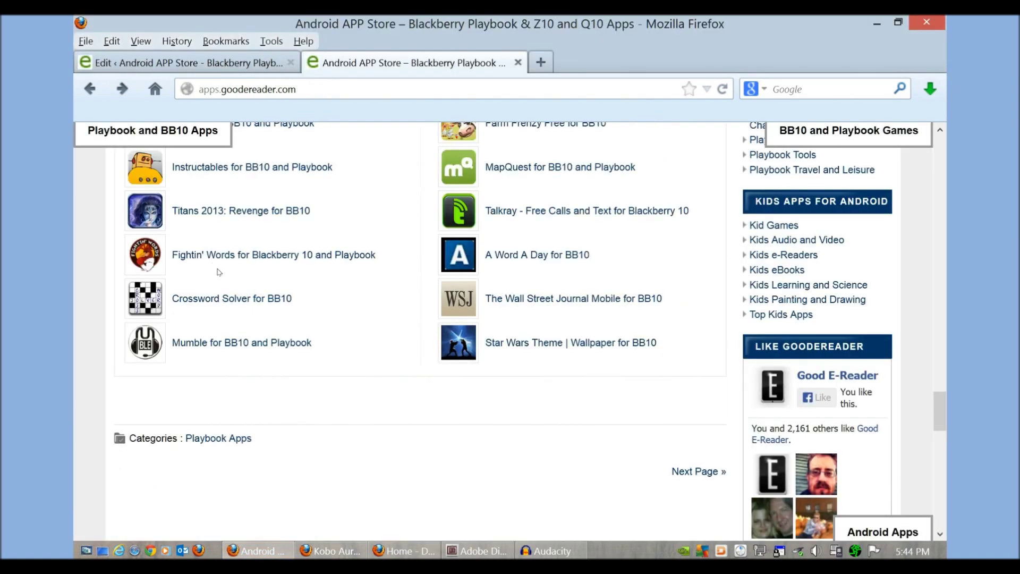
scroll(228, 321, "up", 15)
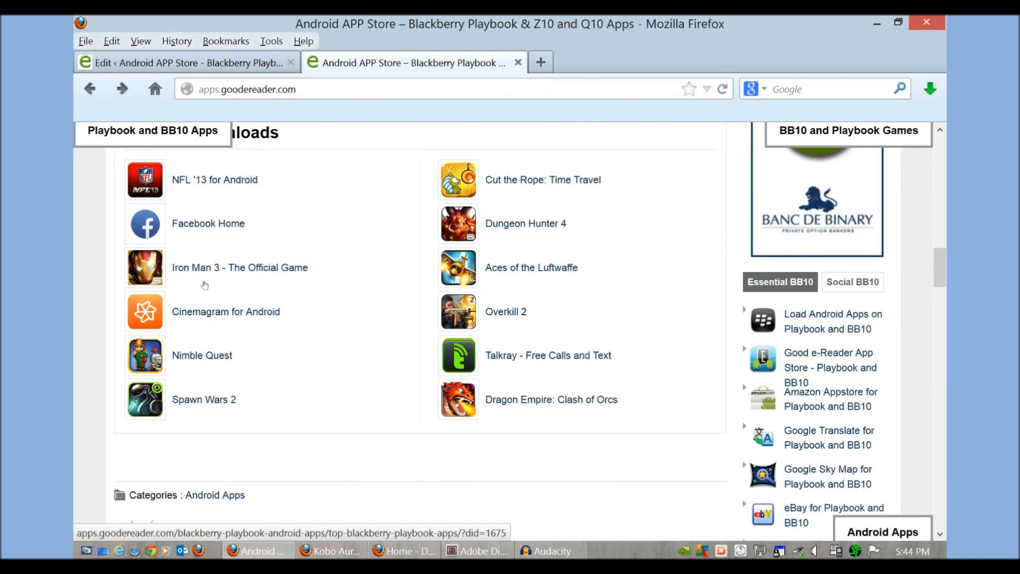
scroll(196, 269, "up", 10)
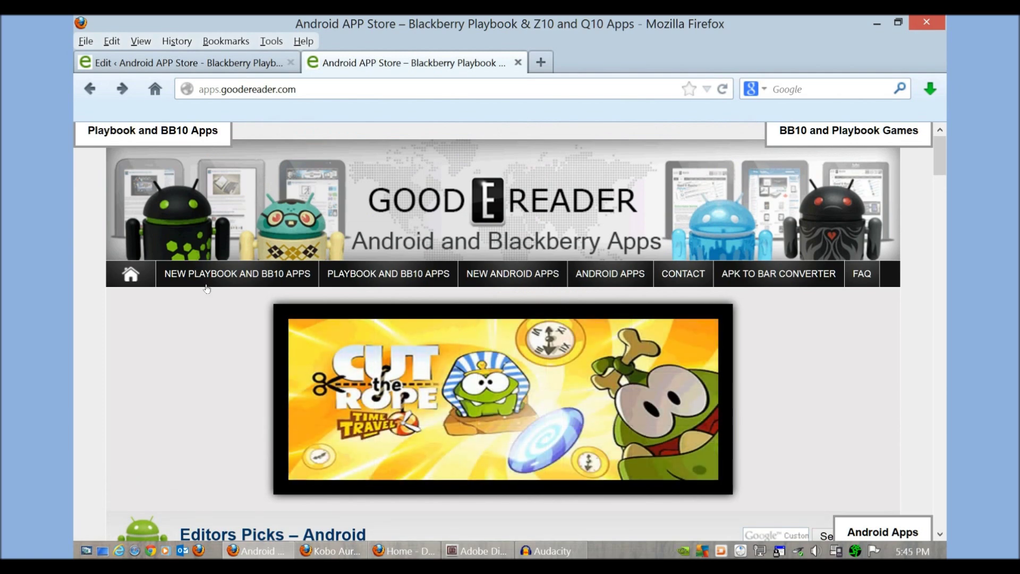
key("alt+Tab")
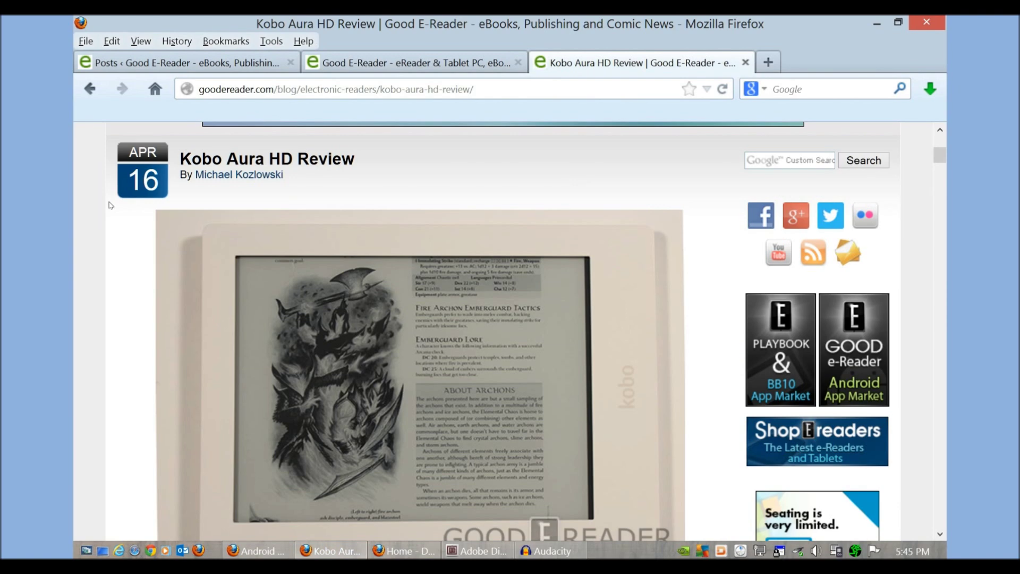
scroll(109, 204, "up", 5)
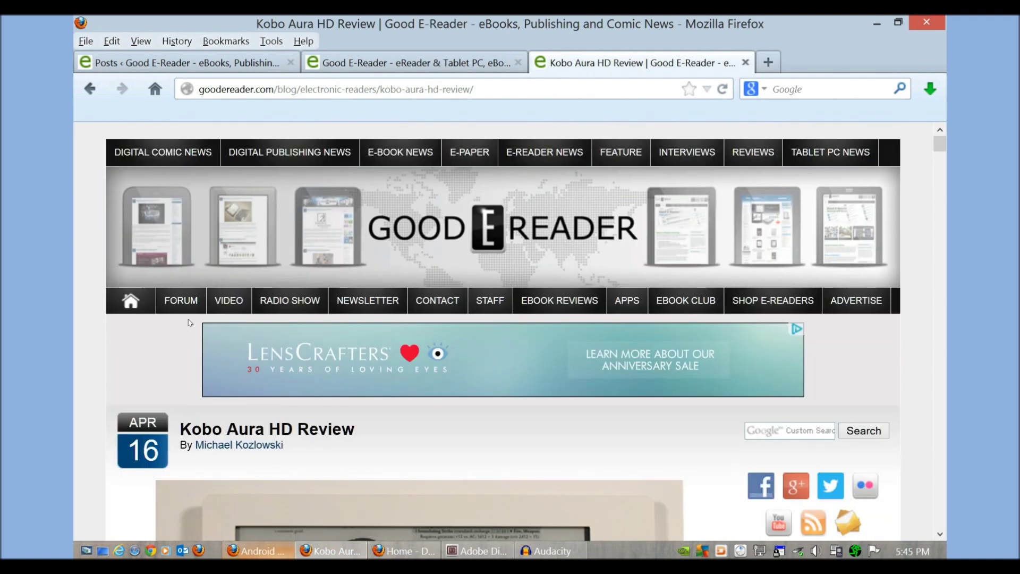
Step: Look through the app store's Android, Playbook and BB10 listings, and return to the Kobo Aura HD Review page
key("alt+Tab")
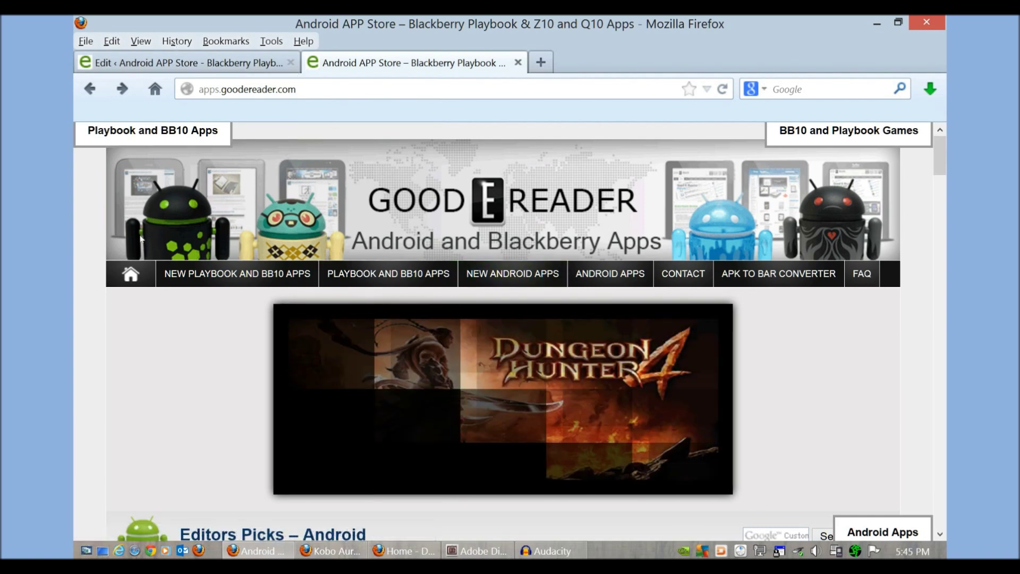
scroll(138, 245, "down", 3)
scroll(138, 245, "up", 3)
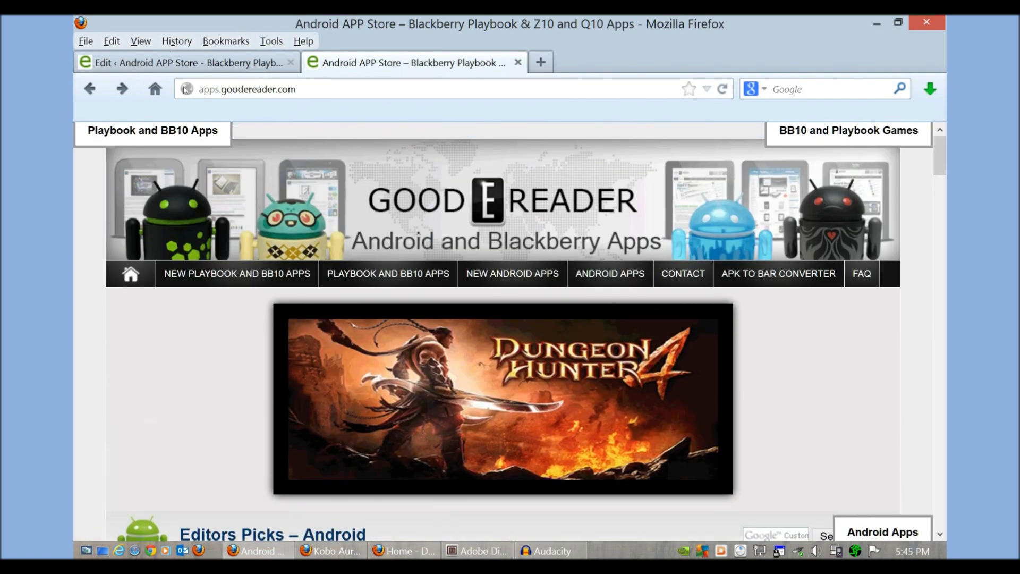
scroll(304, 223, "down", 6)
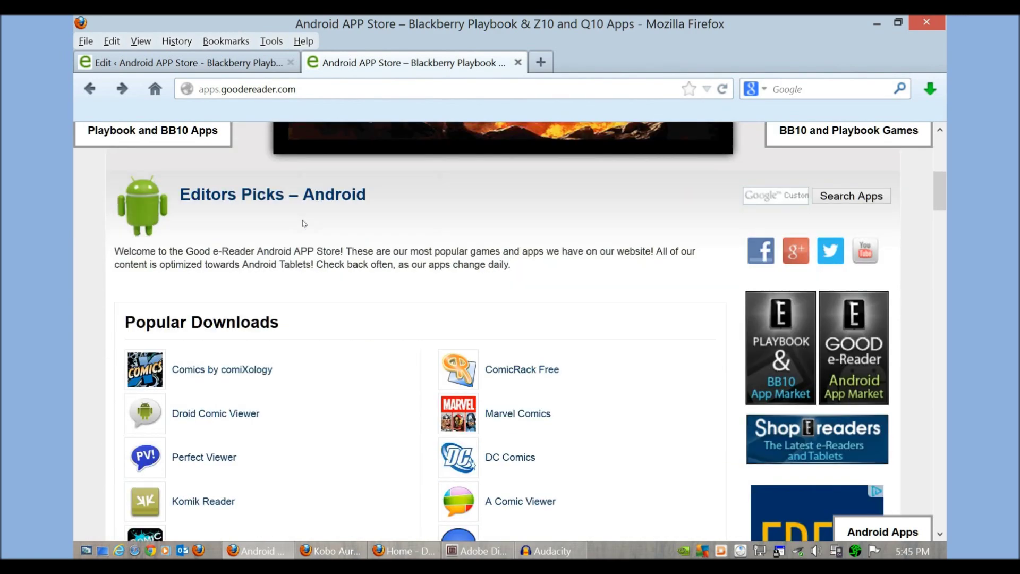
scroll(304, 223, "down", 10)
scroll(304, 223, "down", 2)
scroll(266, 234, "up", 2)
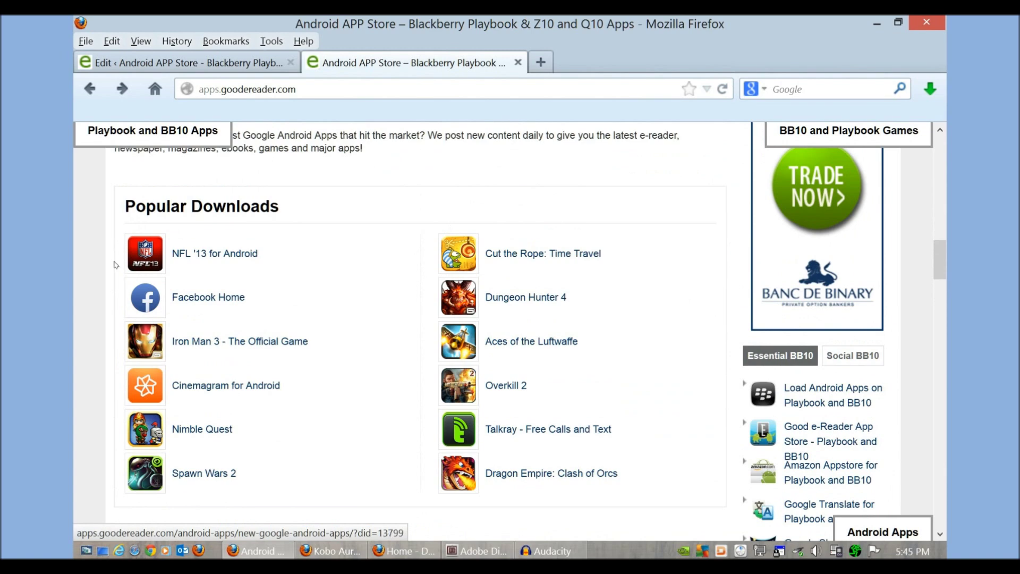
scroll(308, 263, "down", 3)
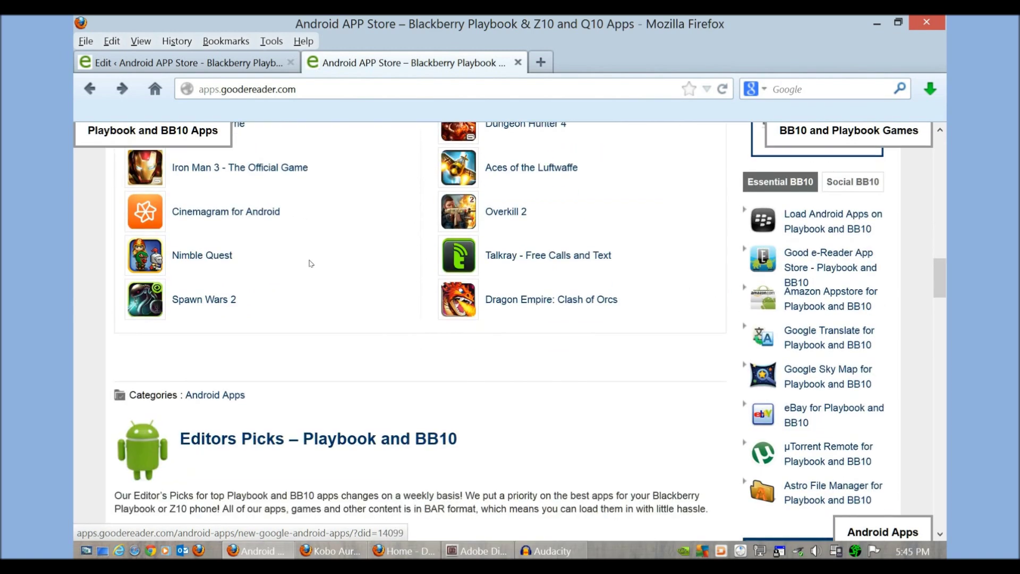
scroll(310, 263, "down", 12)
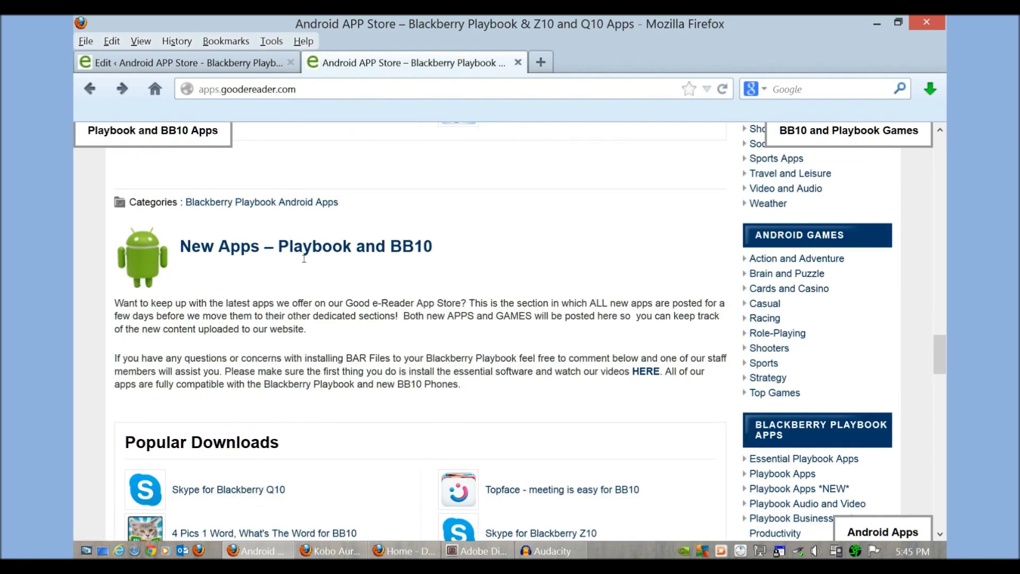
scroll(340, 253, "down", 3)
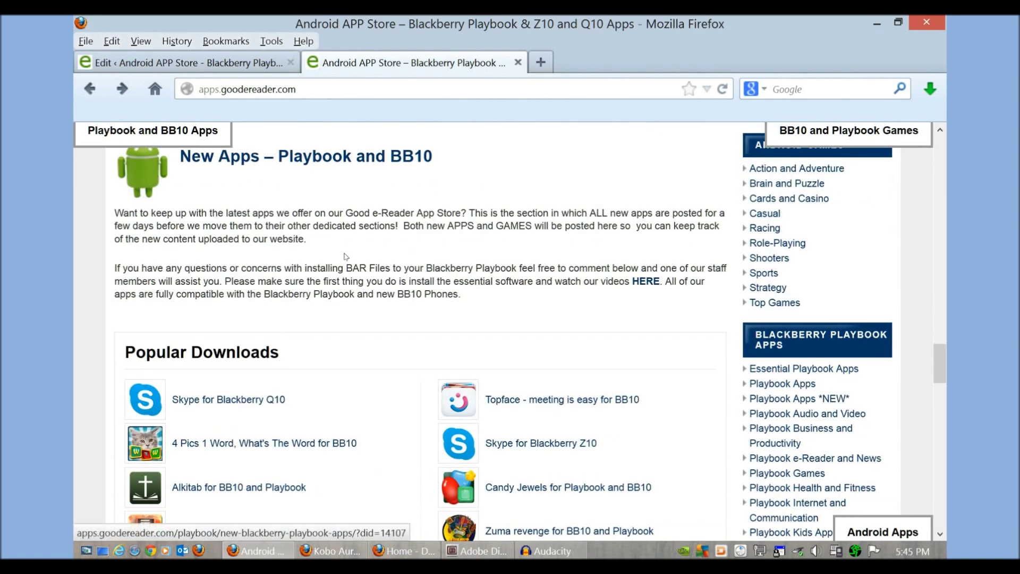
scroll(297, 247, "up", 20)
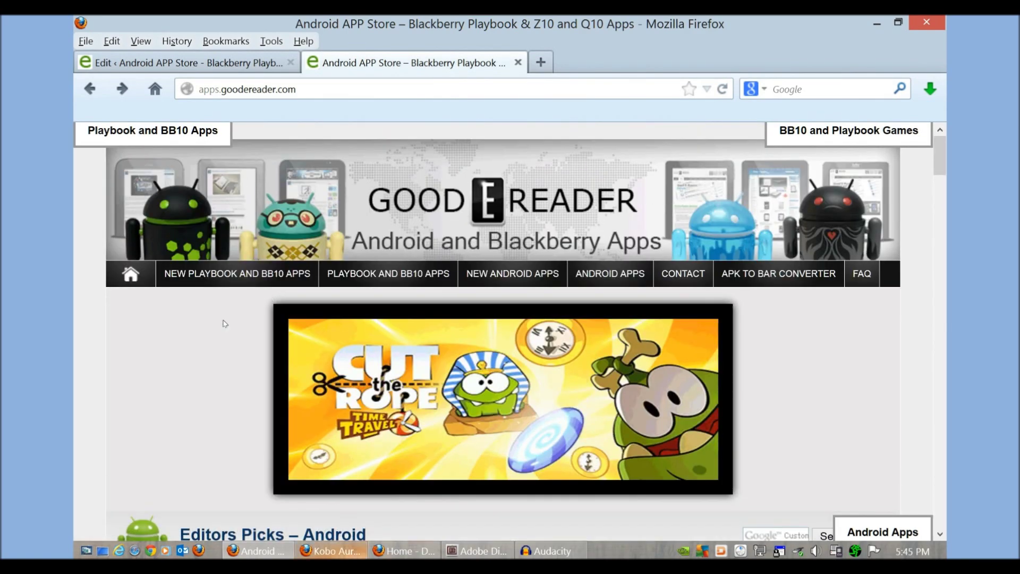
left_click(330, 551)
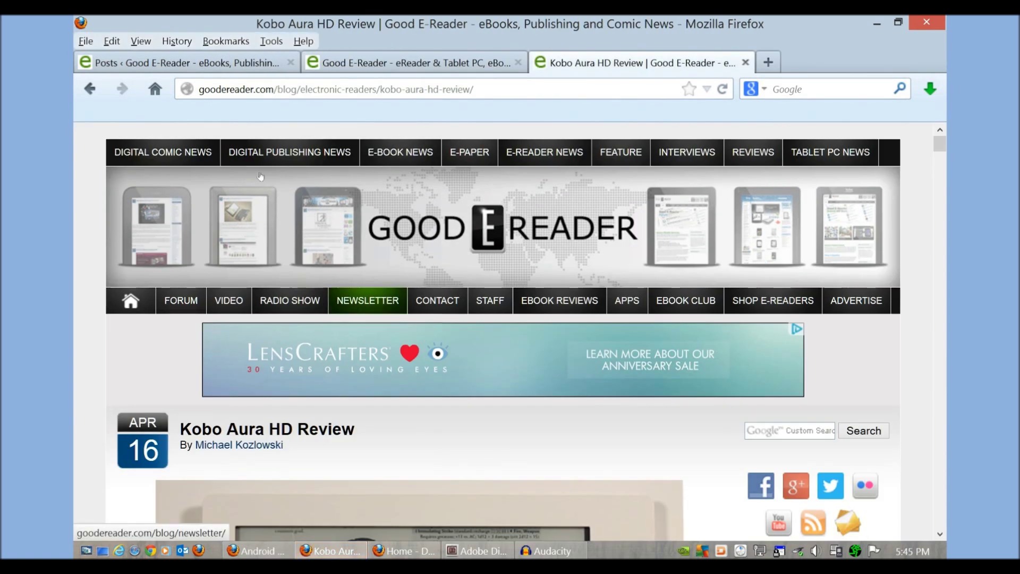